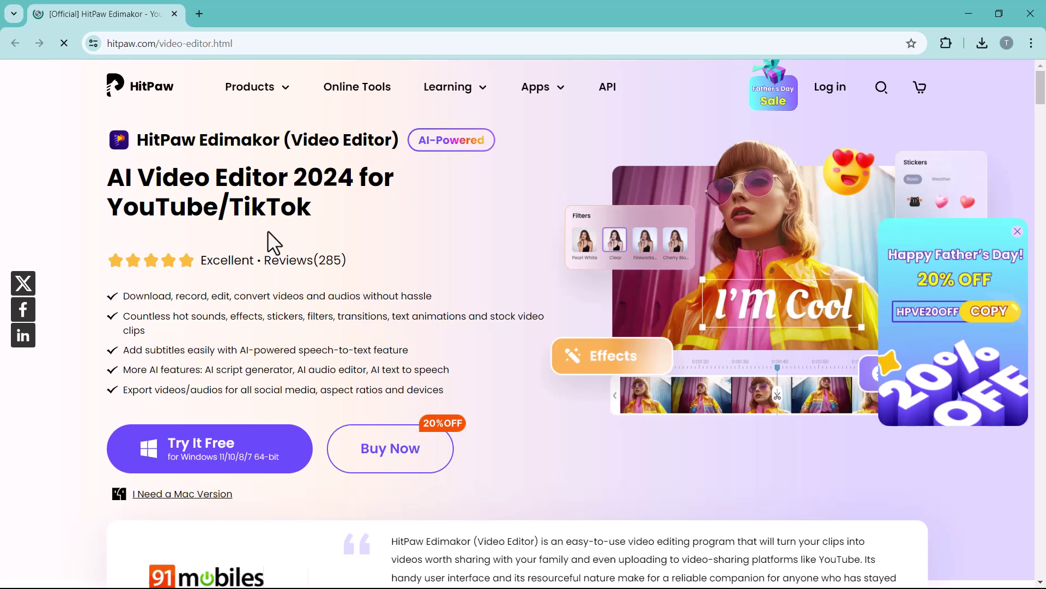
# Step: Highlight the Edimakor product title and AI-Powered label, then clear the selection
pyautogui.moveTo(139, 139); pyautogui.dragTo(483, 151)
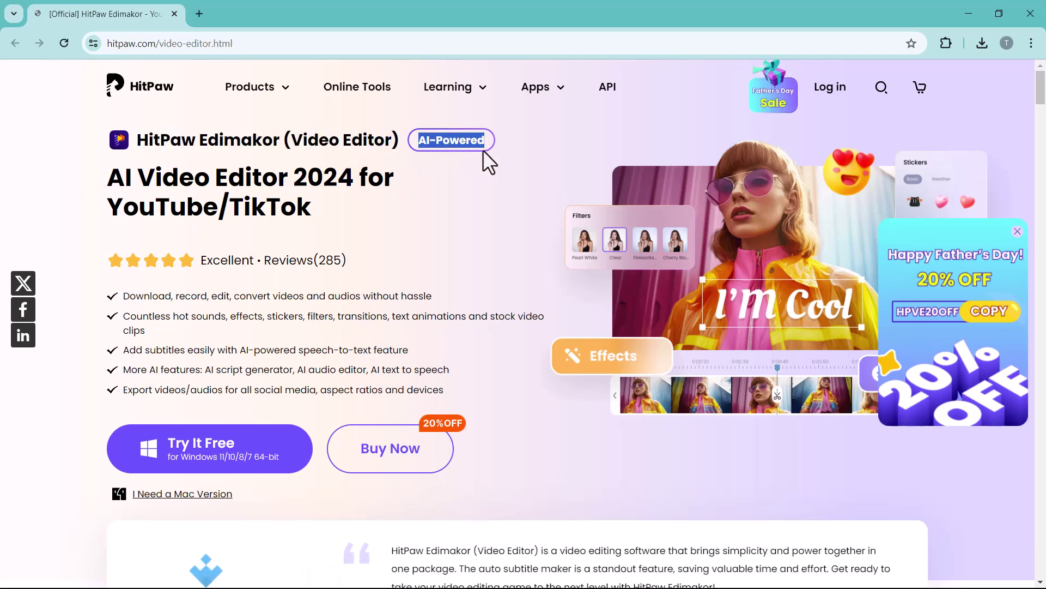
pyautogui.click(449, 180)
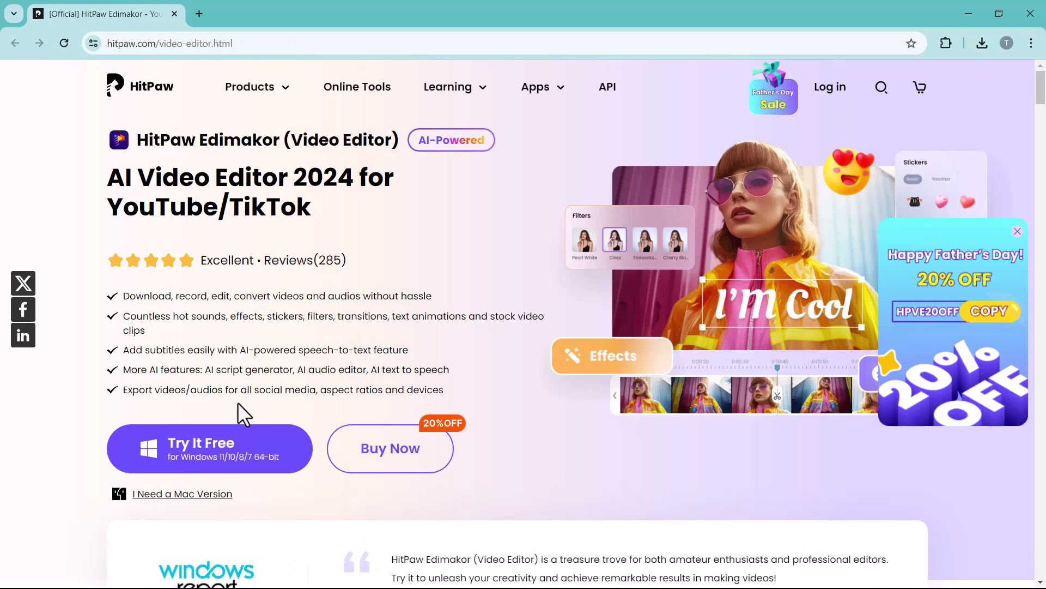
# Step: Start the free Windows download and return to the product page's AI feature overview
pyautogui.click(182, 450)
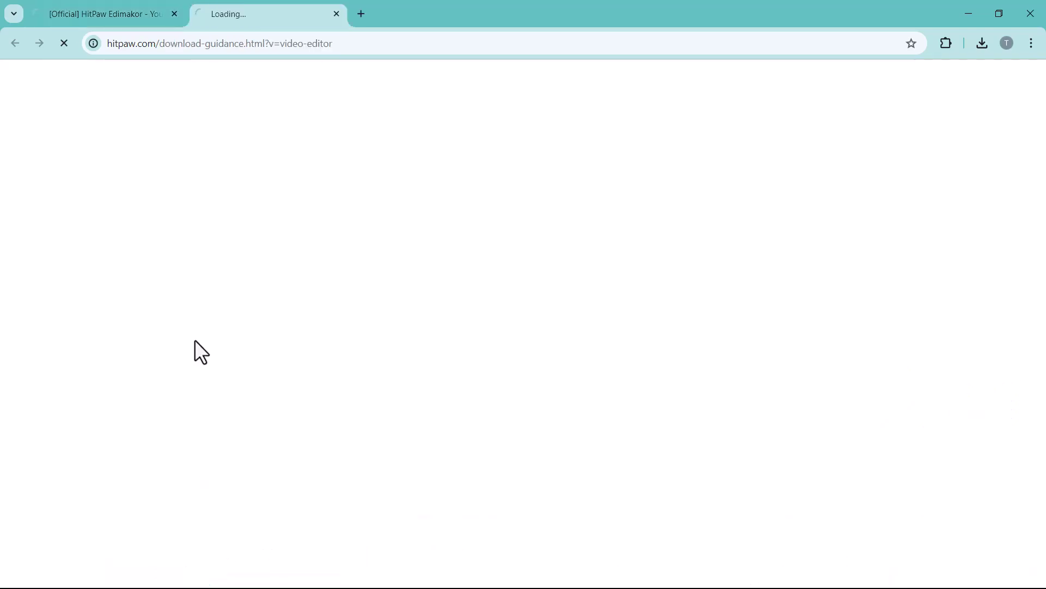
pyautogui.click(129, 6)
pyautogui.scroll(-10, 205, 275)
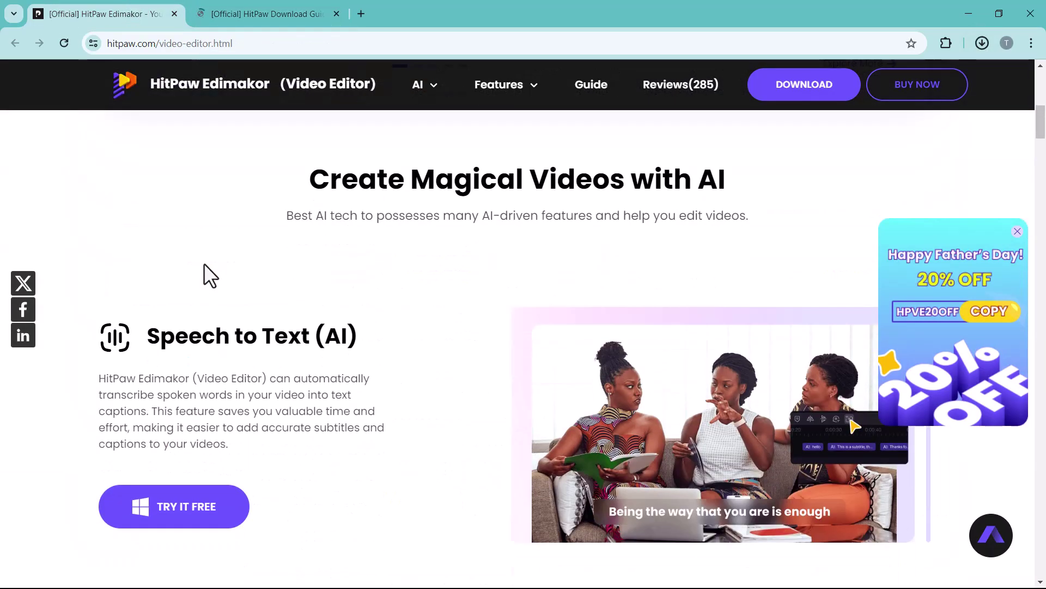
pyautogui.scroll(-1, 204, 263)
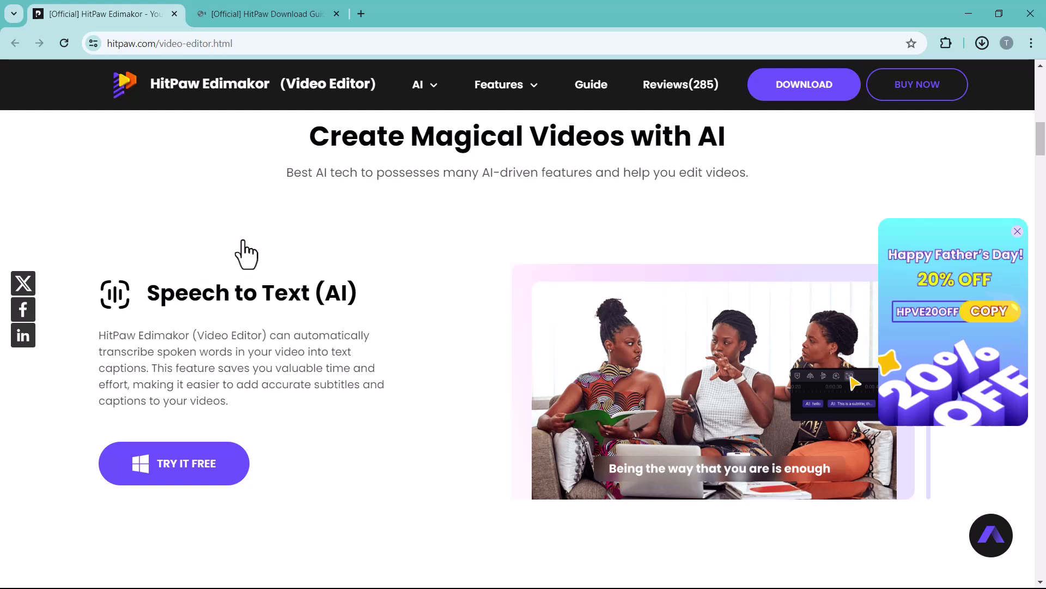
pyautogui.scroll(-5, 349, 240)
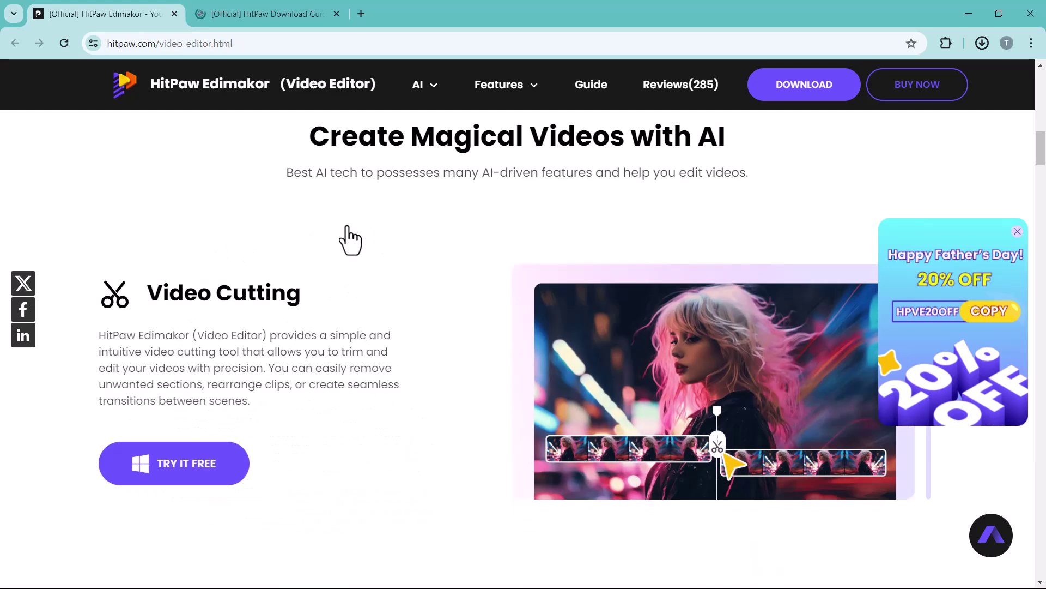
# Step: Dismiss the Father's Day discount popup and keep browsing the AI features
pyautogui.click(1017, 231)
pyautogui.scroll(-5, 449, 344)
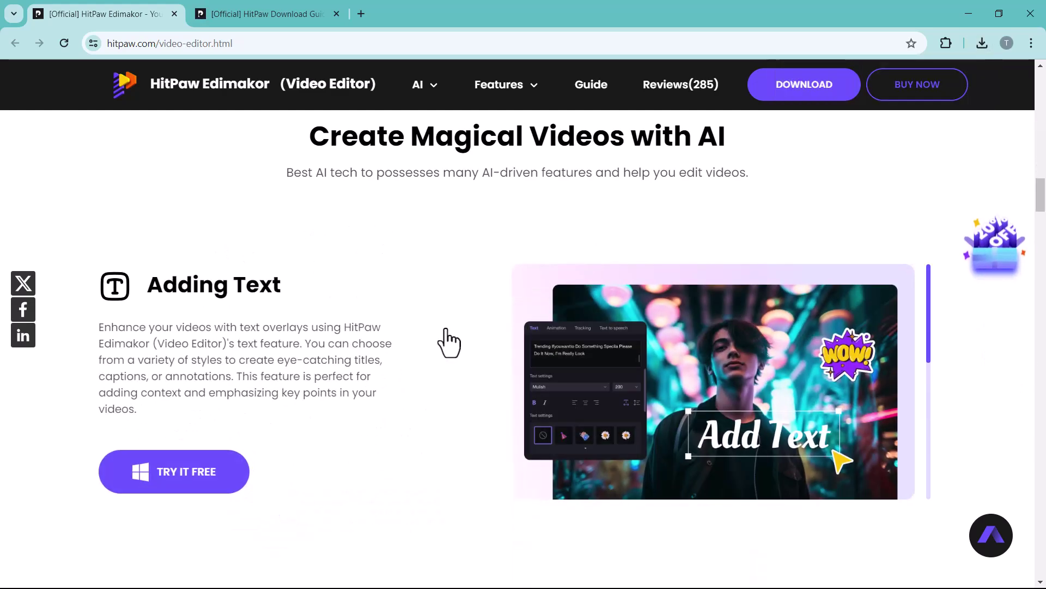
pyautogui.scroll(-5, 599, 343)
pyautogui.scroll(-10, 621, 343)
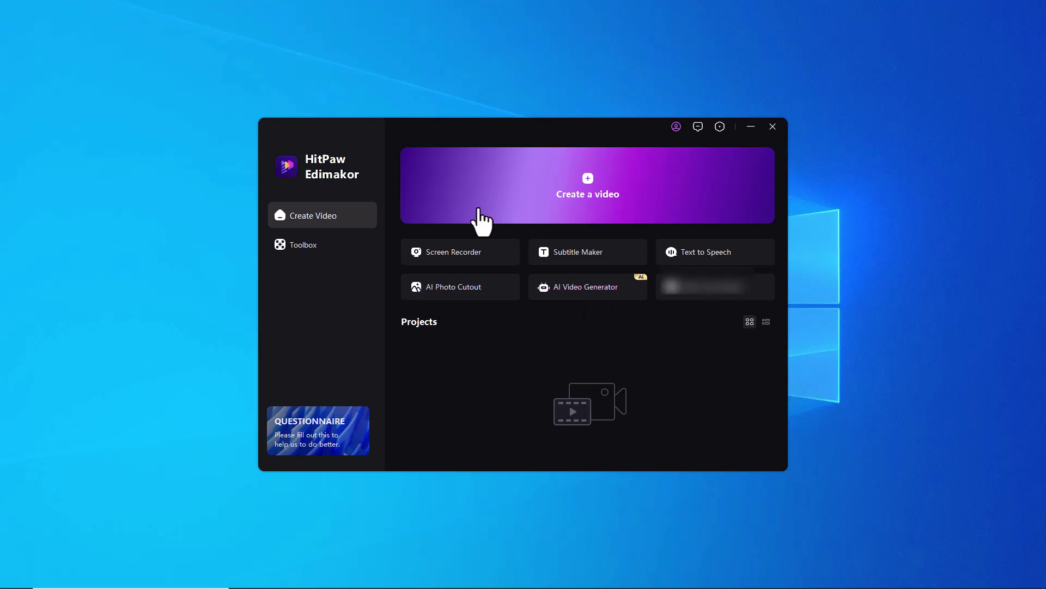
# Step: Create a new video project and import CARPURIDE W901 PRO from Local Disk (E:)
pyautogui.click(578, 202)
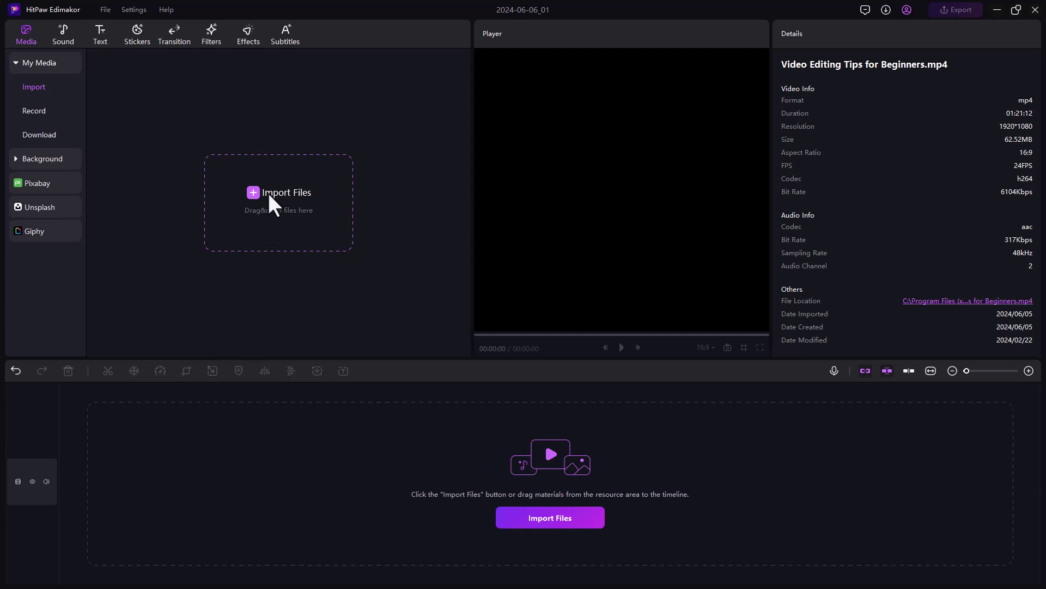
pyautogui.click(256, 193)
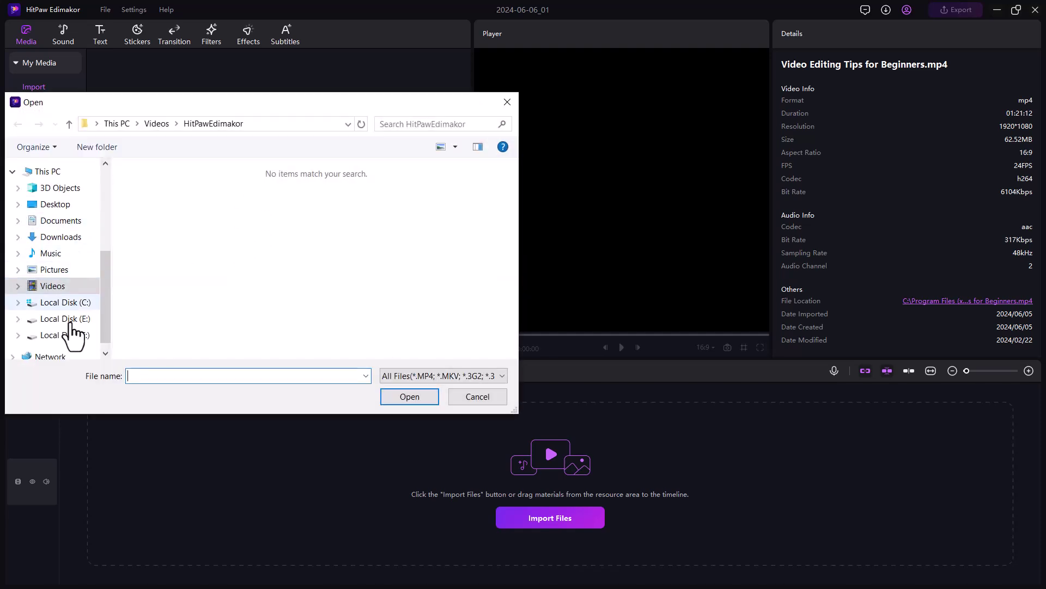
pyautogui.click(70, 321)
pyautogui.doubleClick(152, 228)
pyautogui.moveTo(509, 181); pyautogui.dragTo(503, 294)
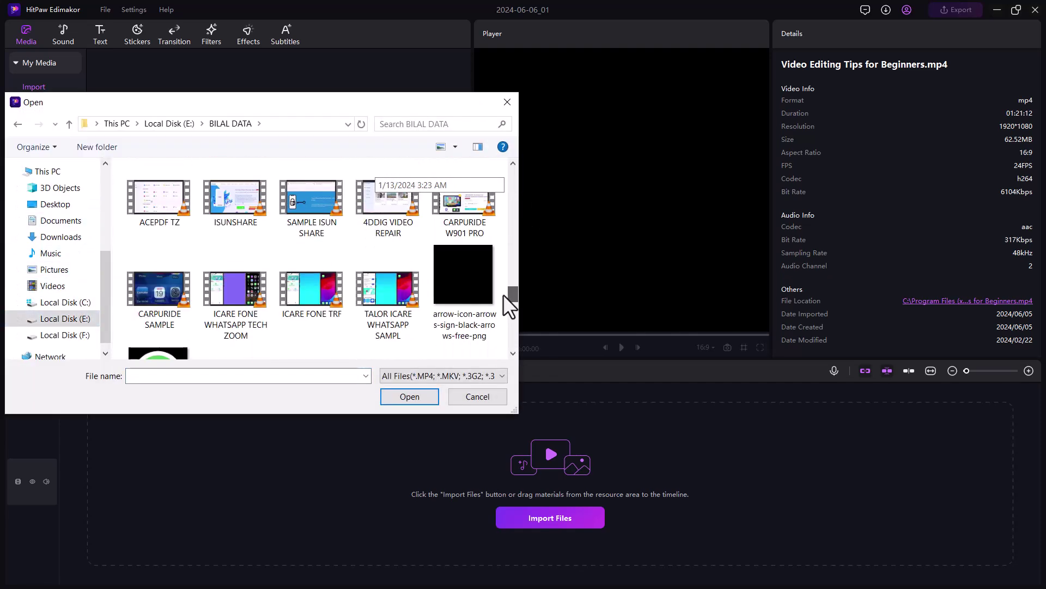
pyautogui.click(463, 201)
pyautogui.click(409, 396)
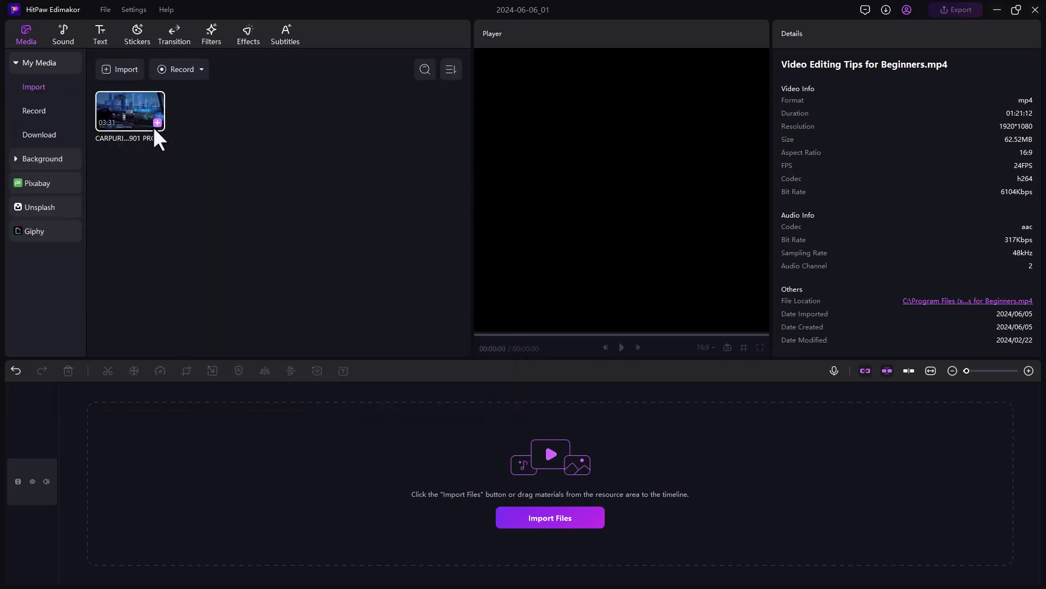
# Step: Add the CARPURIDE W901 PRO clip to the timeline and preview it to 00:05:23
pyautogui.click(157, 124)
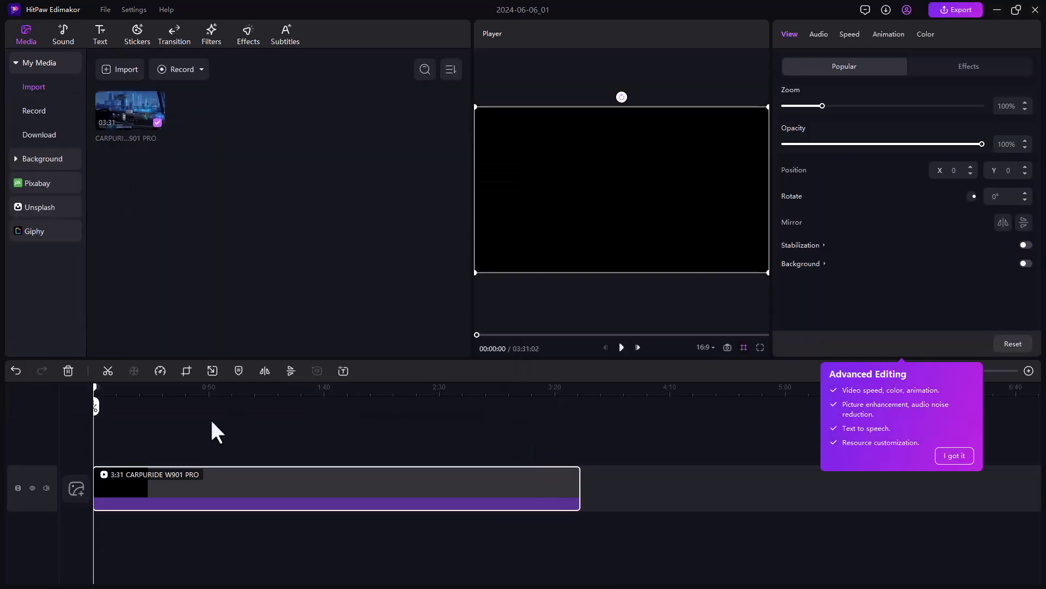
pyautogui.click(621, 347)
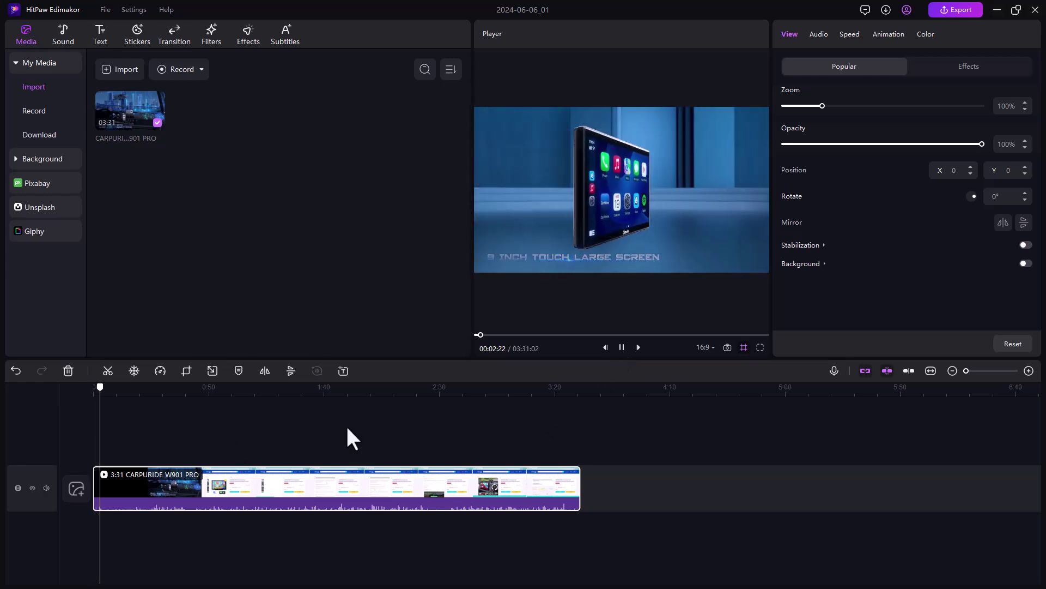
pyautogui.click(622, 349)
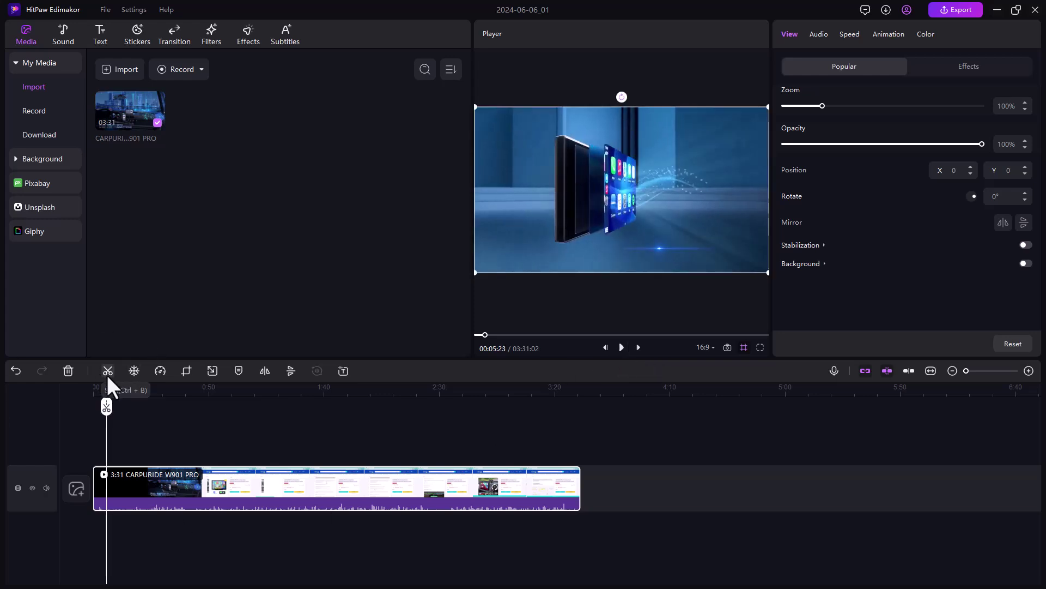
# Step: Split the clip at about 0:09 and again at 00:33:09
pyautogui.click(113, 392)
pyautogui.click(107, 370)
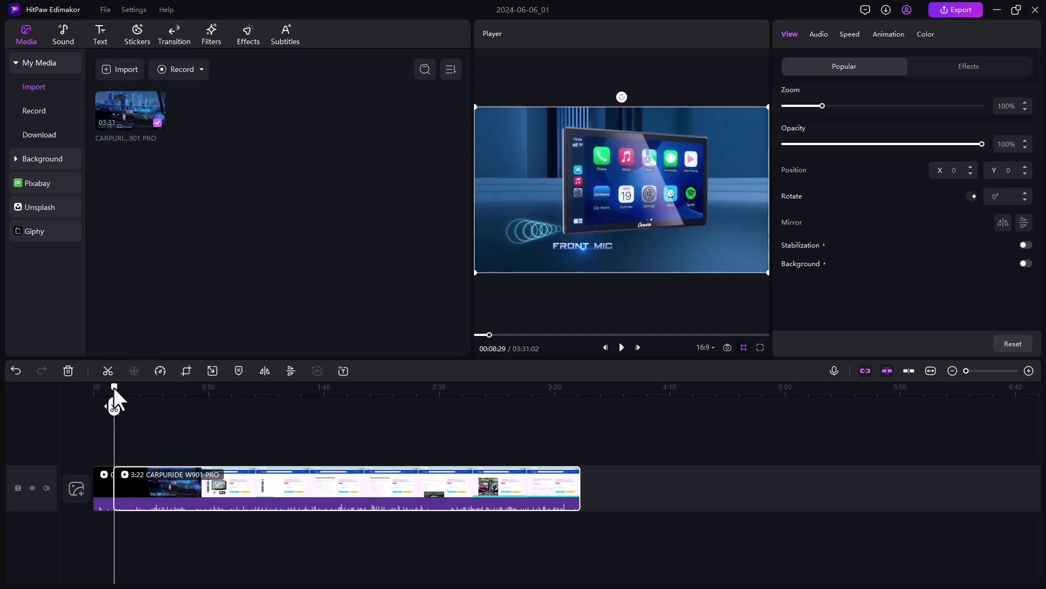
pyautogui.moveTo(113, 401); pyautogui.dragTo(169, 403)
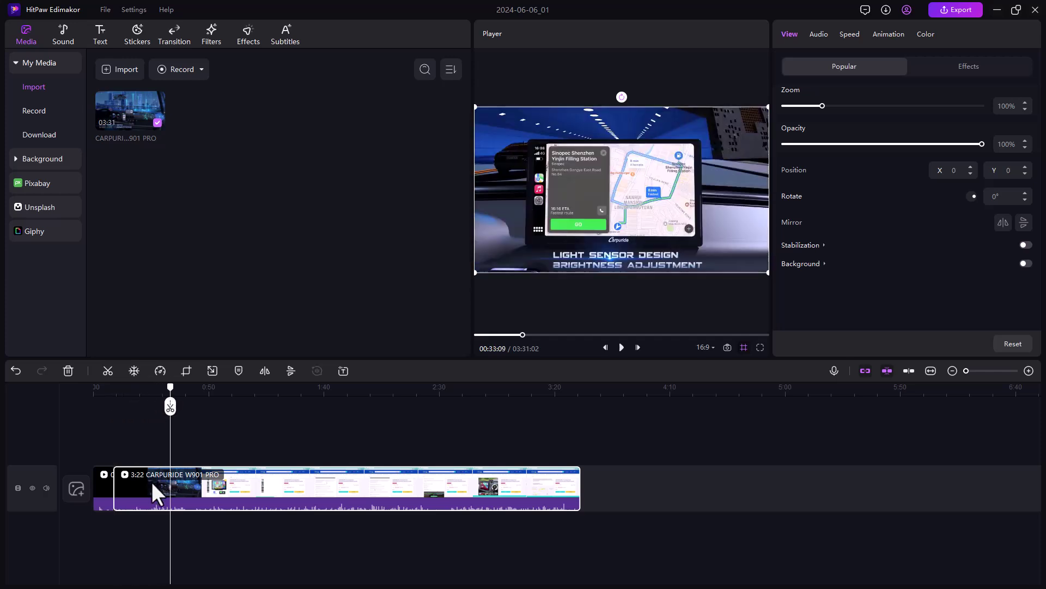
pyautogui.click(170, 406)
# Step: Set the last clip piece to Fast 2x speed and play from 0:08 to check
pyautogui.click(160, 370)
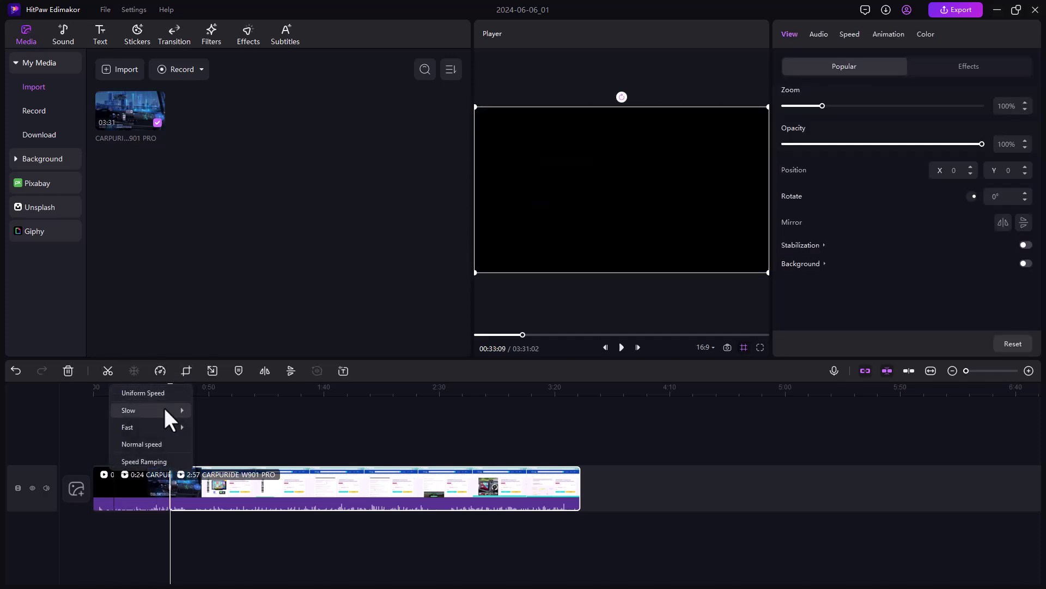
pyautogui.moveTo(145, 427)
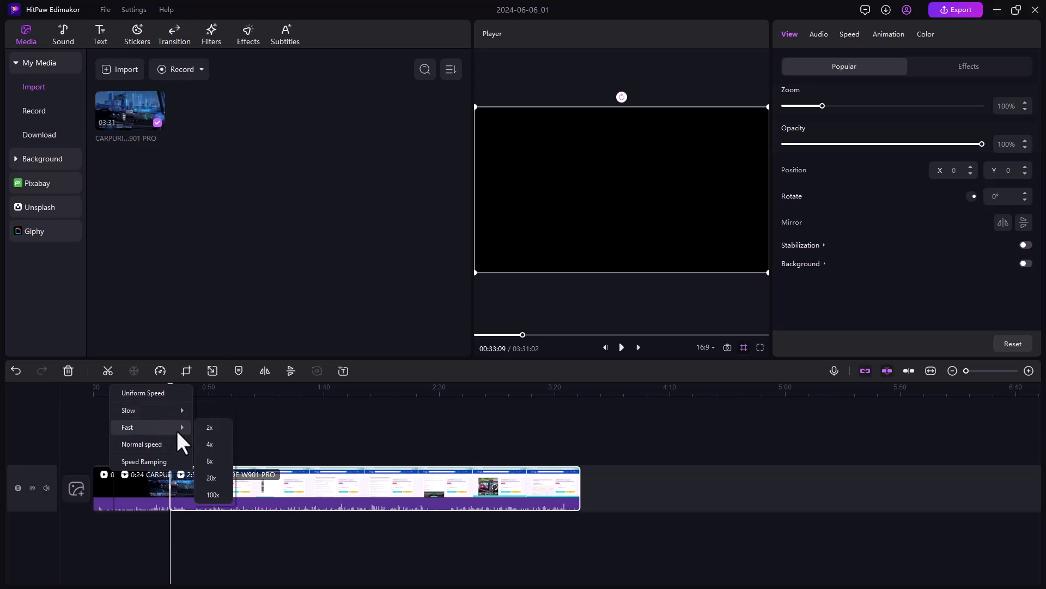
pyautogui.click(211, 427)
pyautogui.click(115, 392)
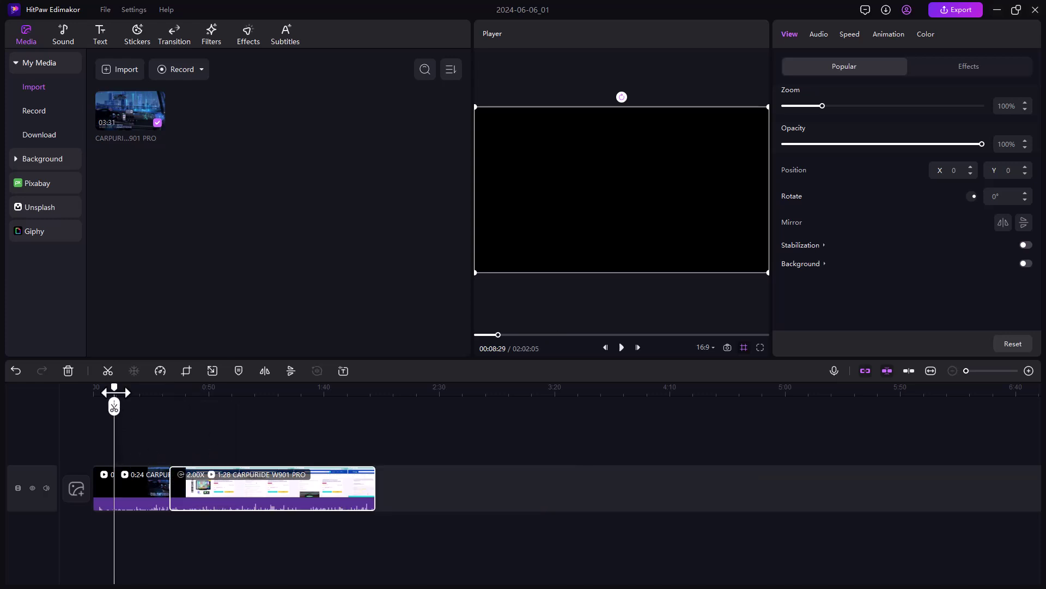
pyautogui.click(621, 346)
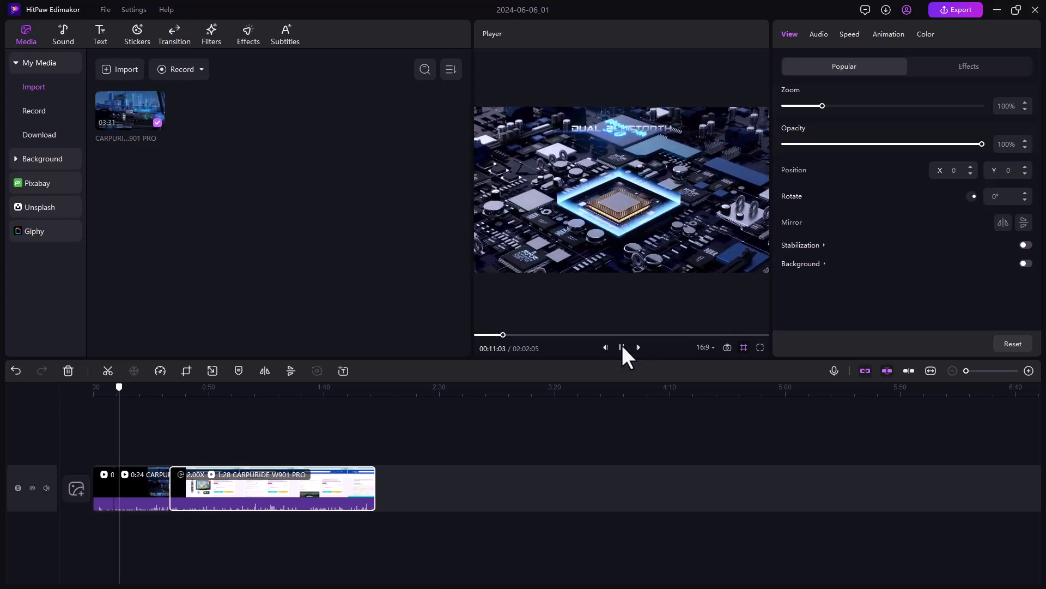
pyautogui.click(623, 347)
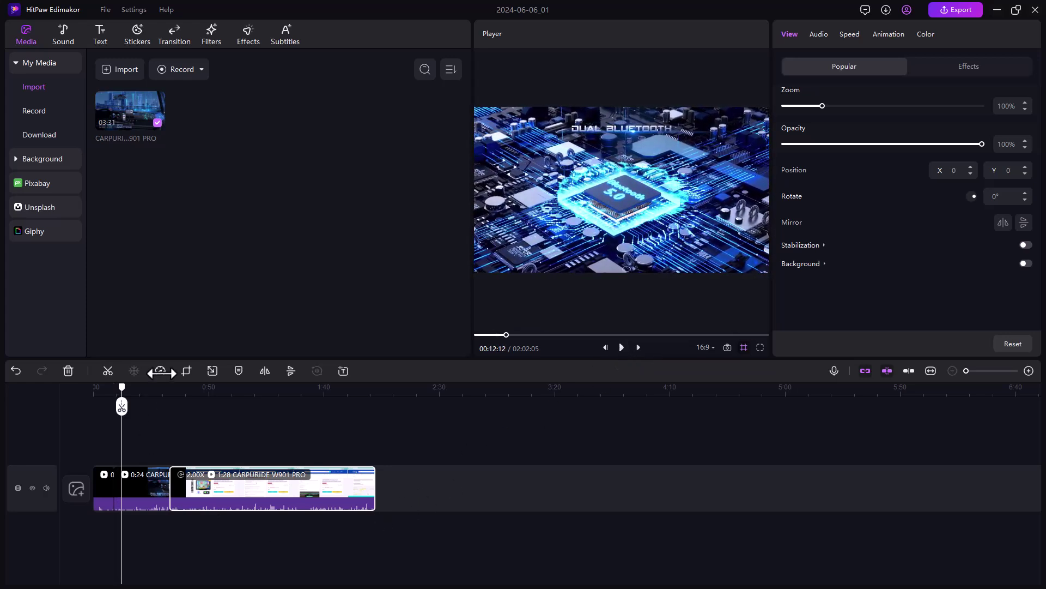
# Step: Try resizing the second clip's crop frame around the car's screen, then cancel the crop
pyautogui.click(187, 371)
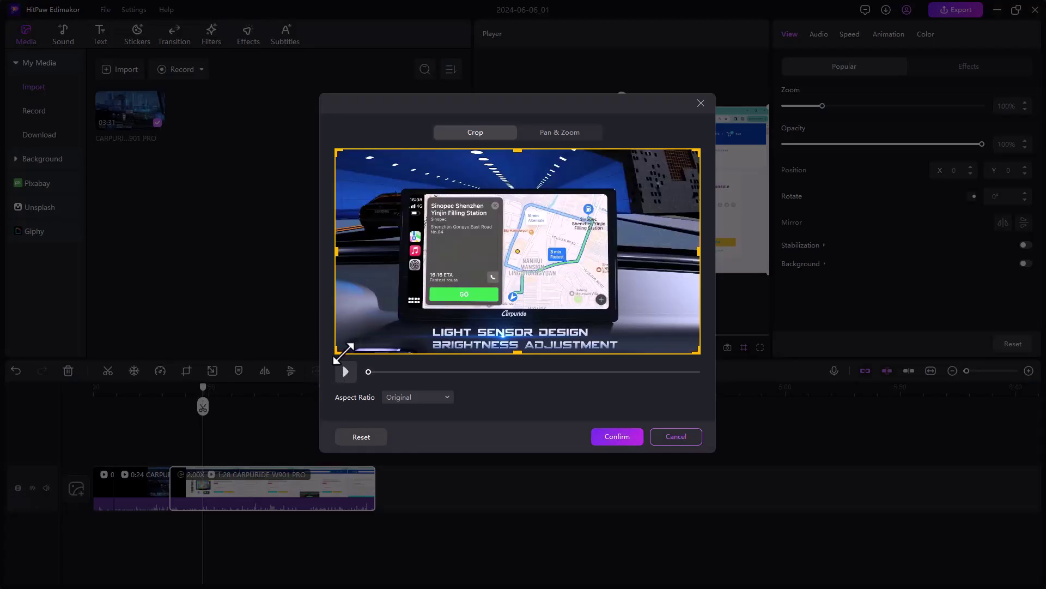
pyautogui.moveTo(343, 353); pyautogui.dragTo(419, 311)
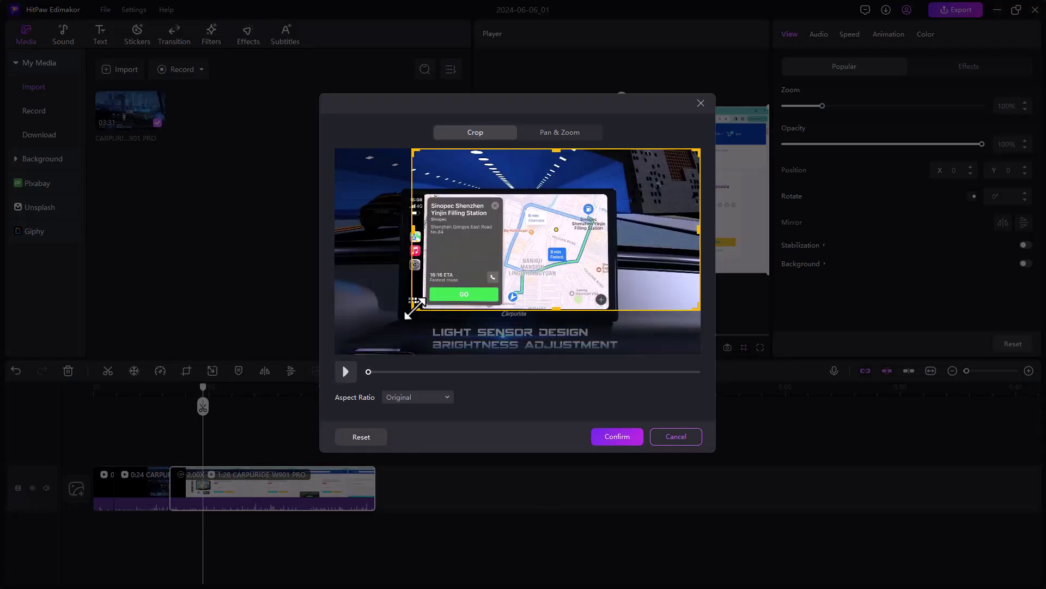
pyautogui.click(678, 436)
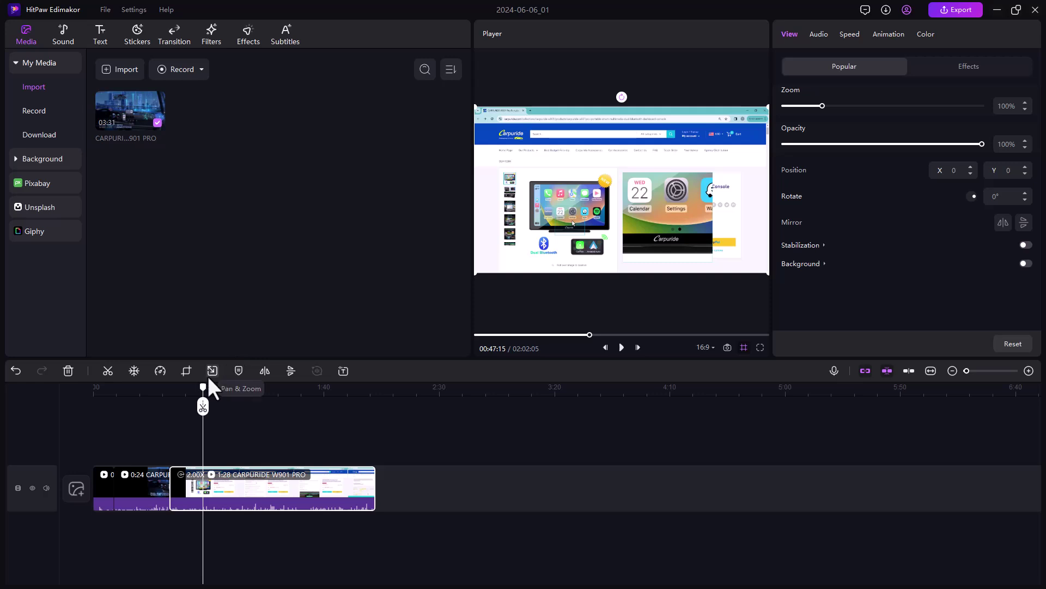
# Step: Toggle horizontal and vertical flip on and back off, and undo the 2x speed change
pyautogui.click(260, 372)
pyautogui.click(260, 372)
pyautogui.doubleClick(291, 370)
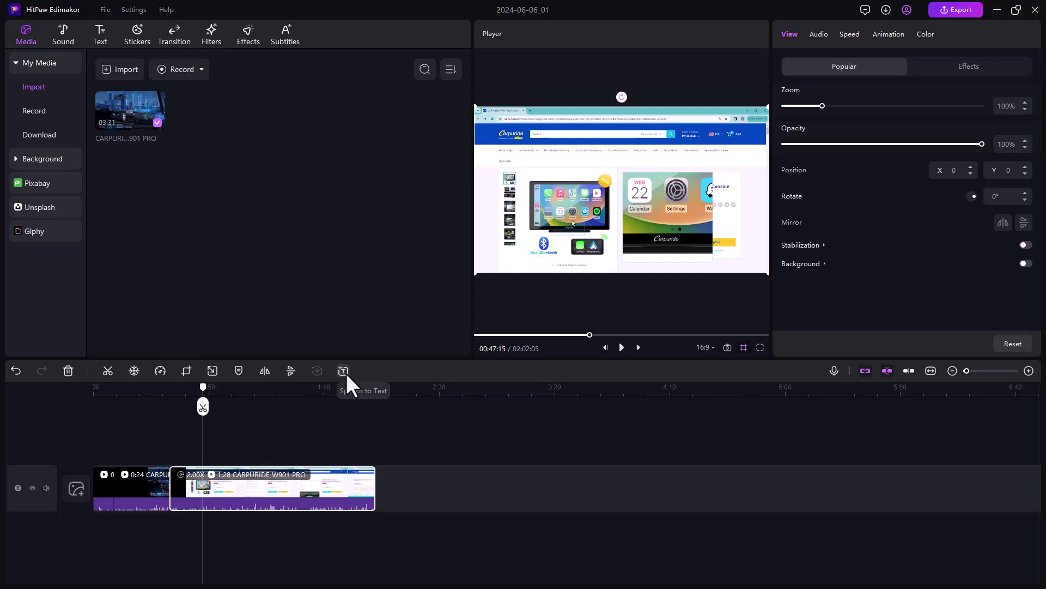
pyautogui.hotkey('ctrl', 'z')
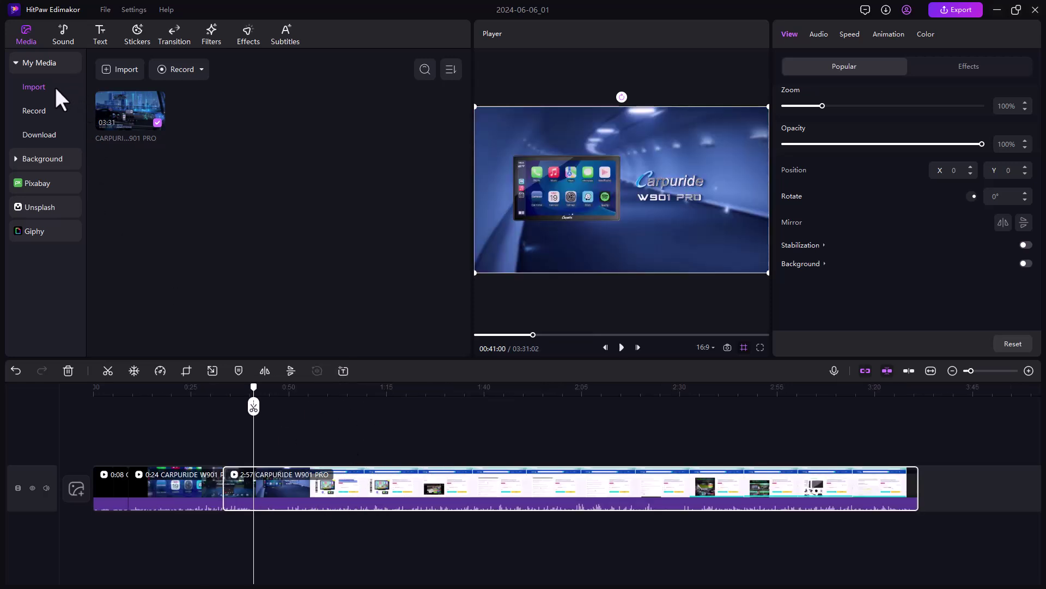
# Step: View the recording options, then download and preview a Cheerful music track
pyautogui.click(46, 114)
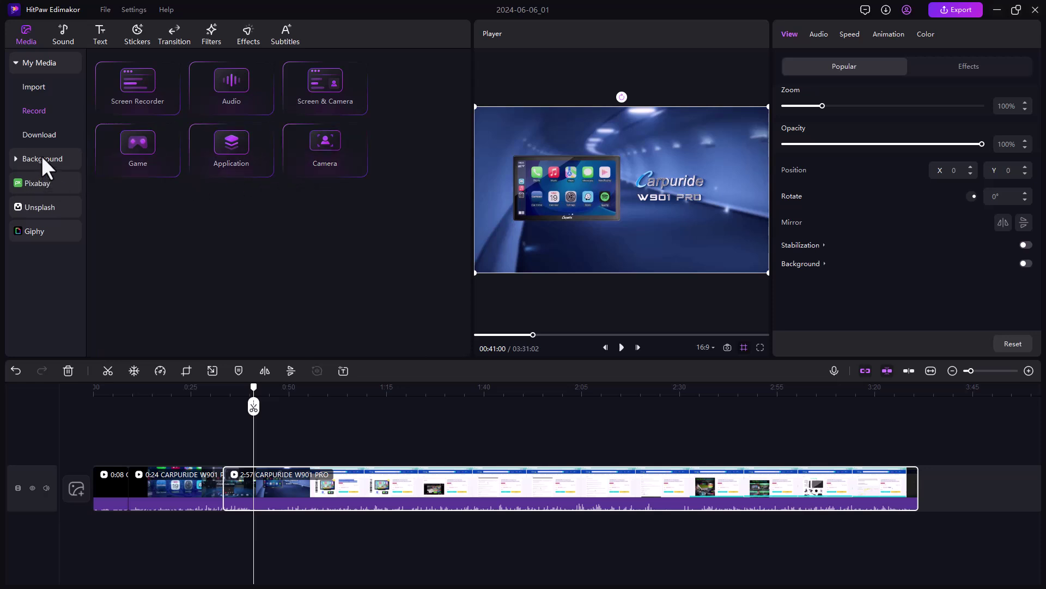
pyautogui.click(41, 90)
pyautogui.click(63, 34)
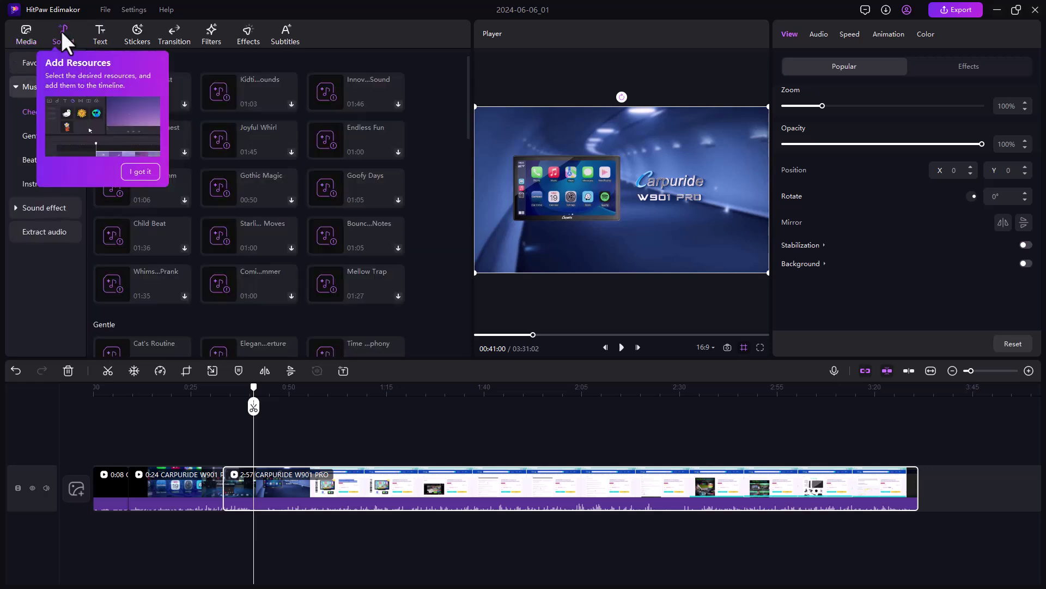
pyautogui.click(158, 171)
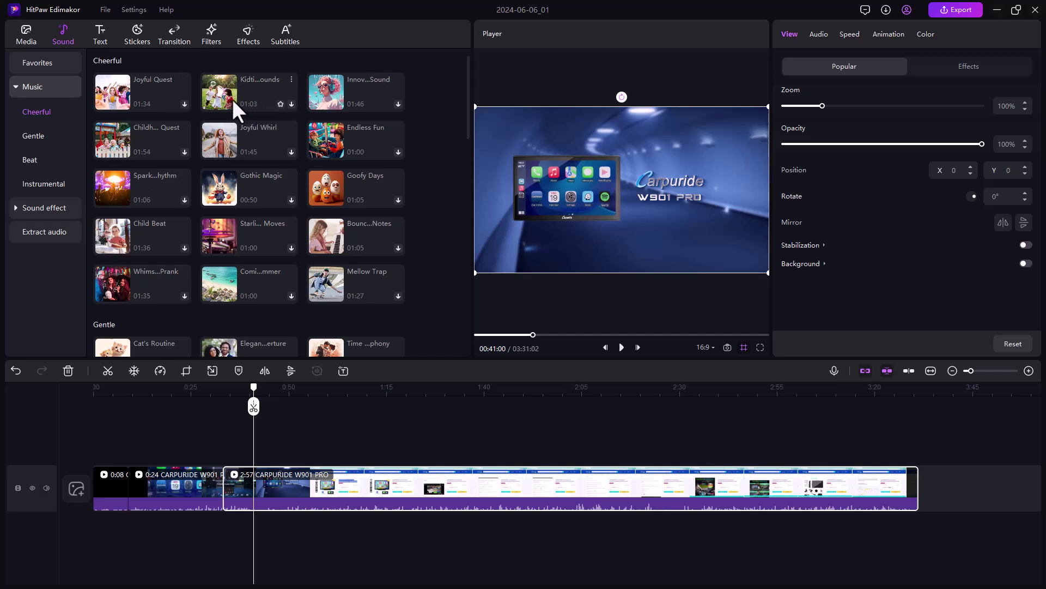
pyautogui.click(222, 99)
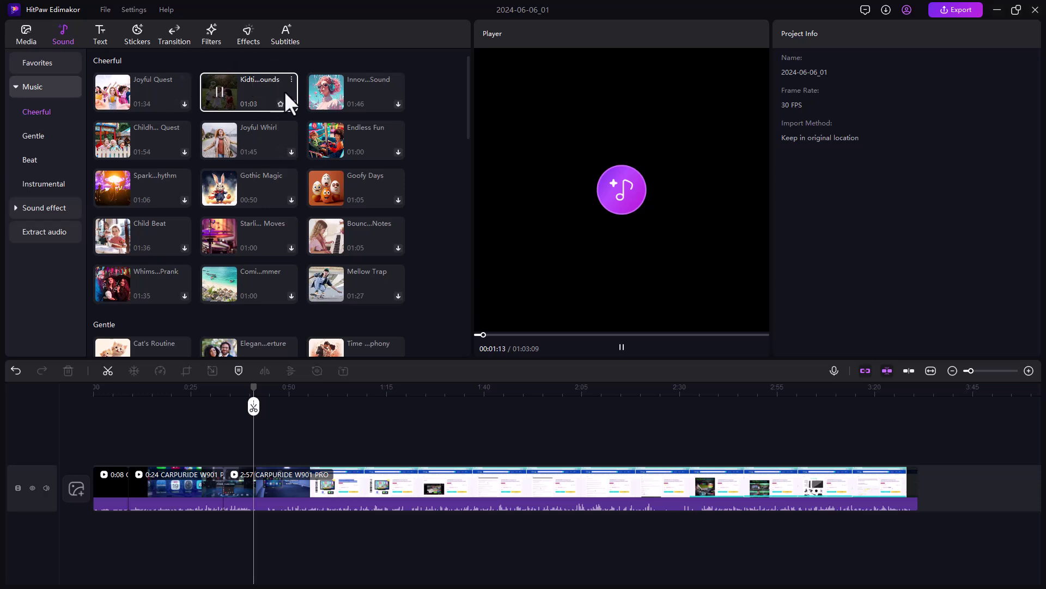
# Step: Browse the music list and Nature sound effects, then switch to the Text library
pyautogui.scroll(-10, 178, 202)
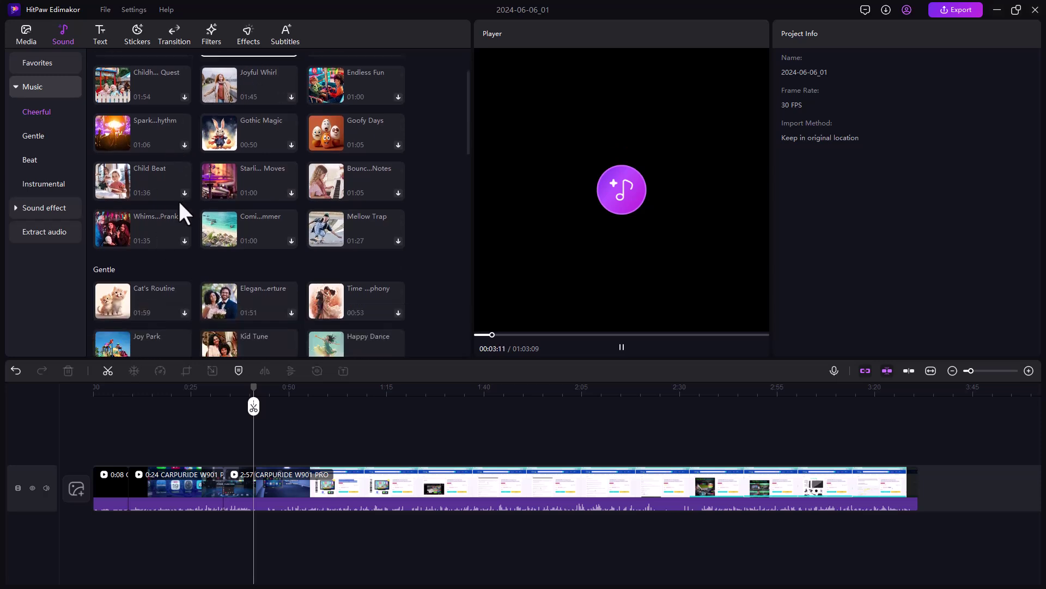
pyautogui.scroll(-1, 177, 204)
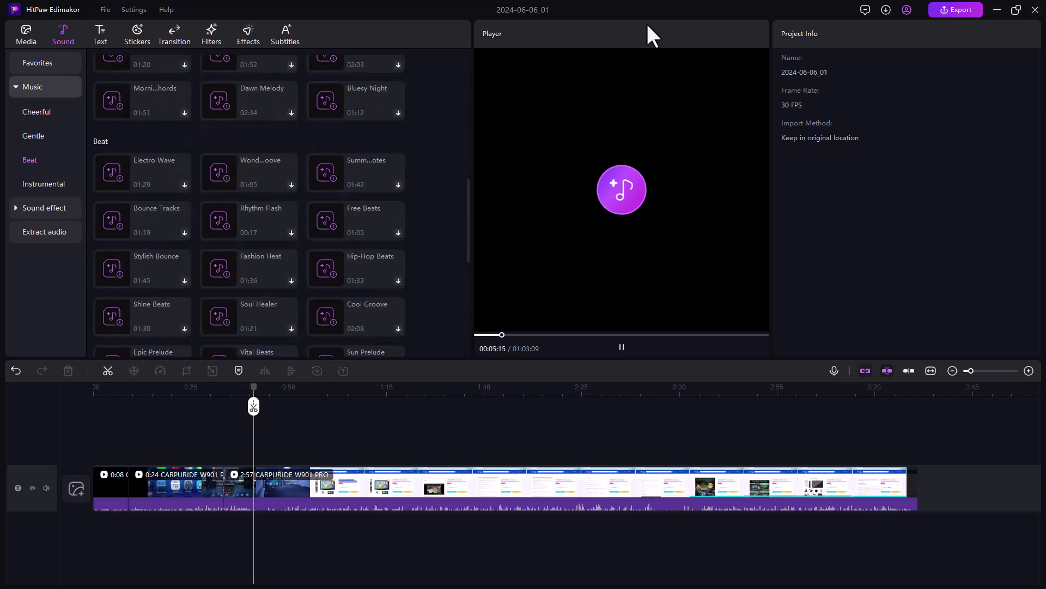
pyautogui.scroll(10, 428, 198)
pyautogui.scroll(-3, 285, 205)
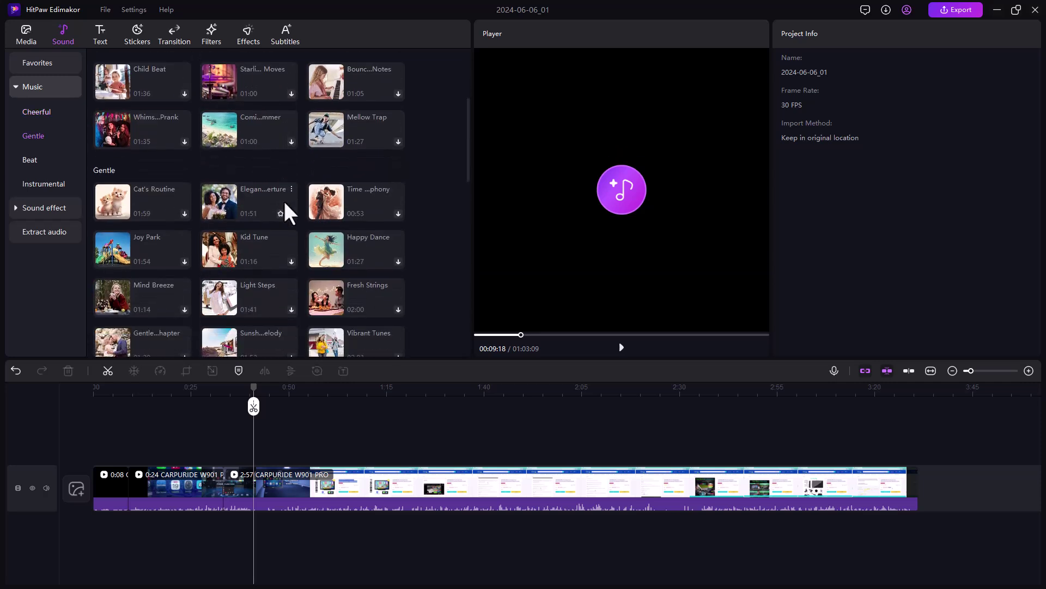
pyautogui.scroll(8, 288, 211)
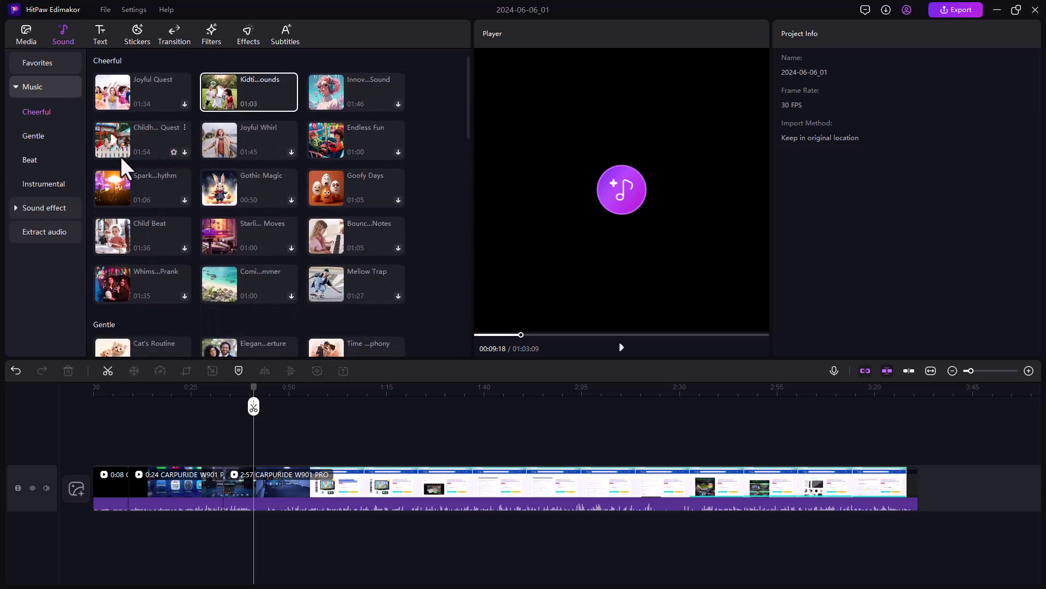
pyautogui.click(45, 207)
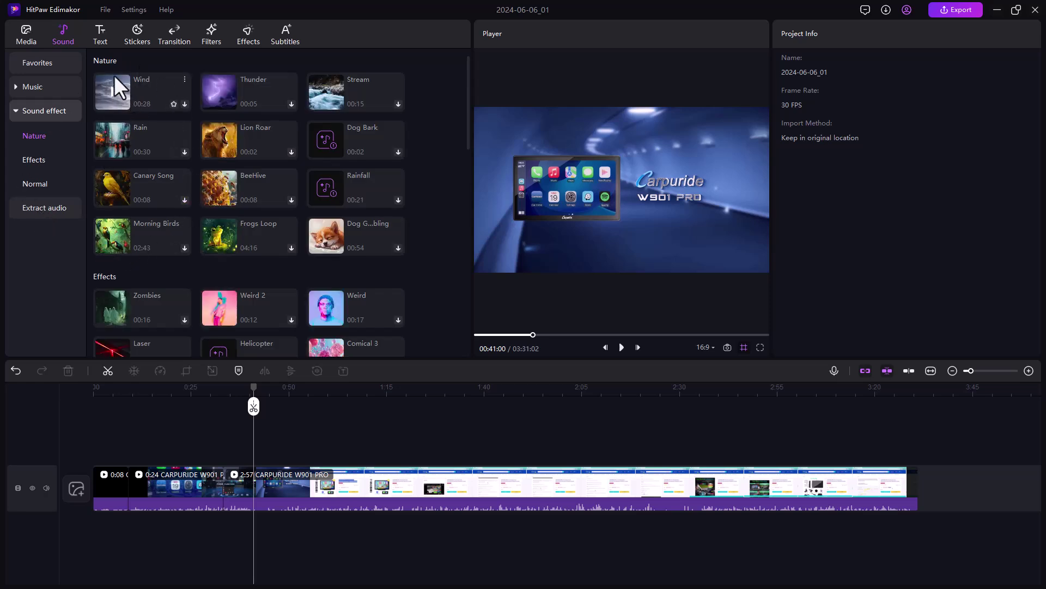
pyautogui.click(95, 37)
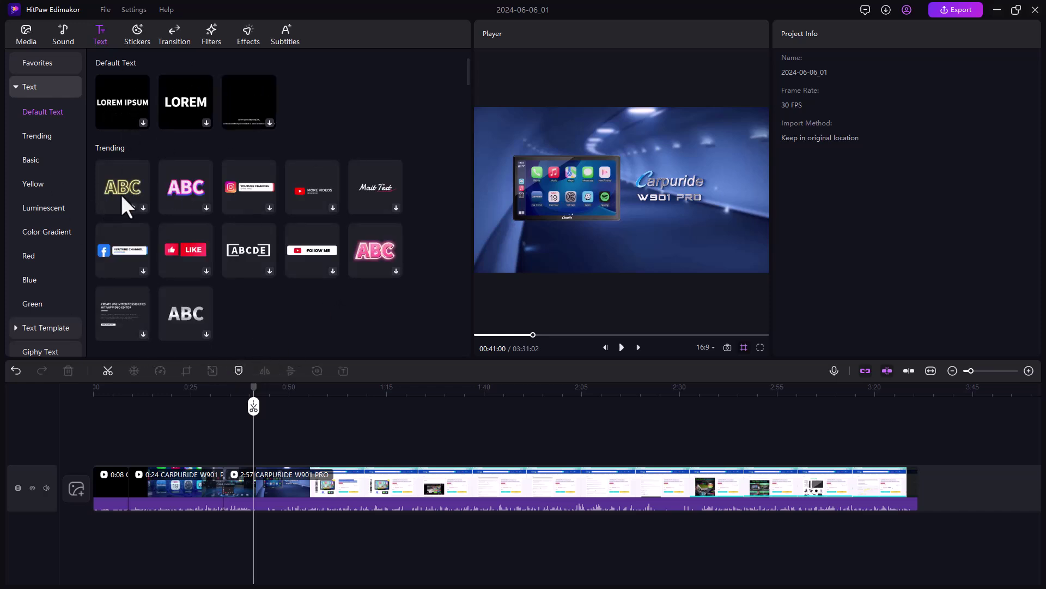
# Step: Add a Yellow text preset at the current time and move it lower in the frame
pyautogui.scroll(-4, 243, 198)
pyautogui.scroll(3, 243, 198)
pyautogui.scroll(-2, 247, 185)
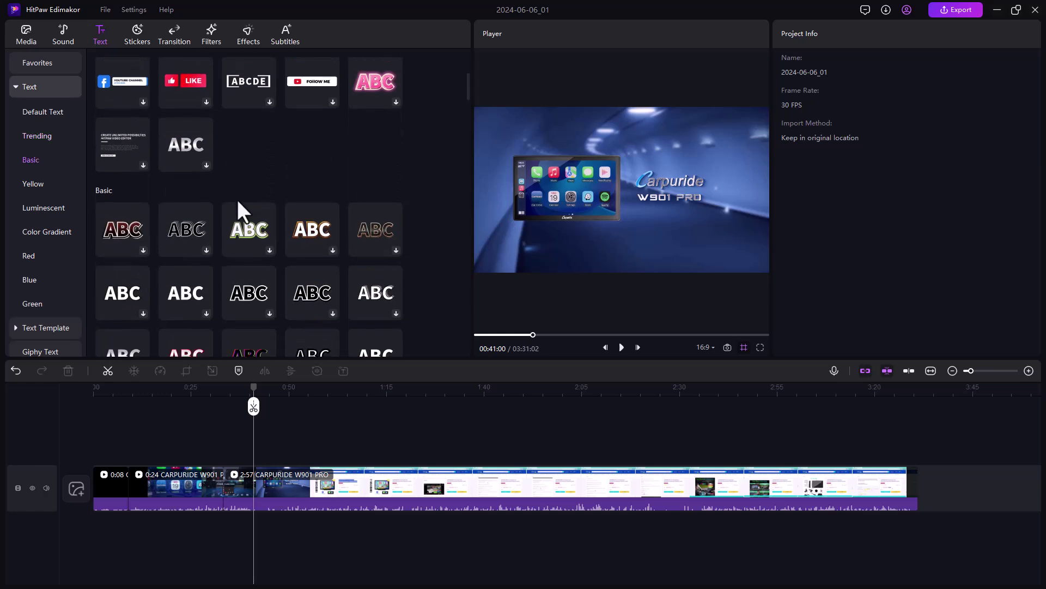
pyautogui.scroll(-5, 238, 201)
pyautogui.scroll(2, 238, 205)
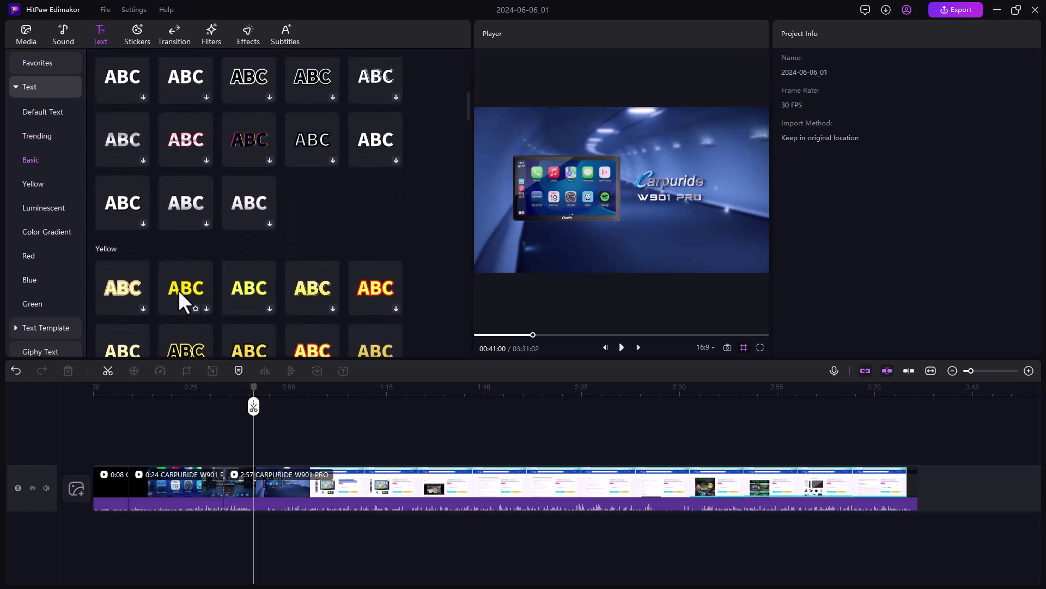
pyautogui.click(213, 317)
pyautogui.moveTo(636, 203); pyautogui.dragTo(656, 241)
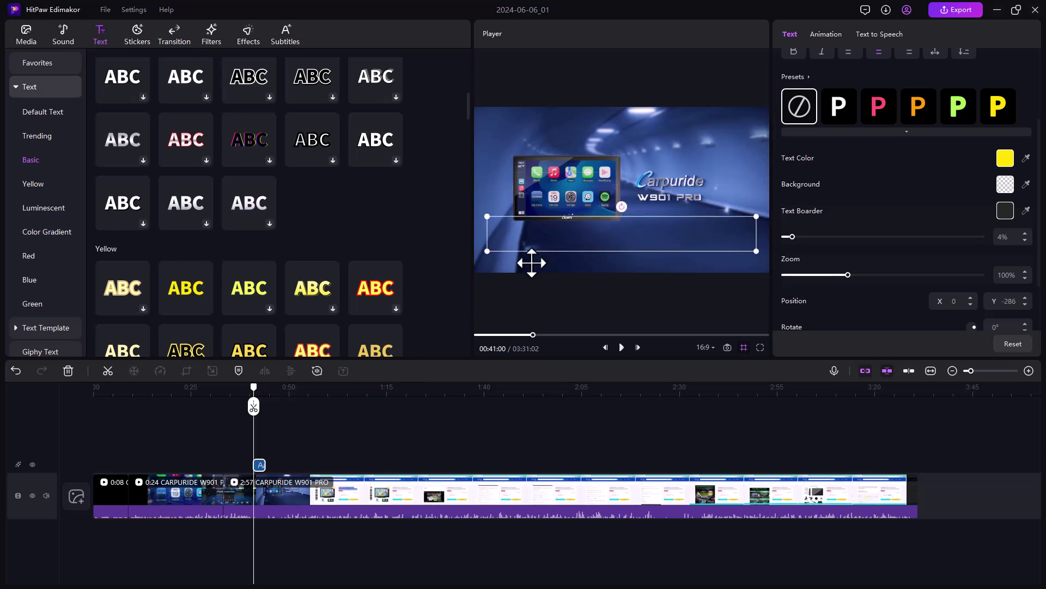
# Step: Replace the placeholder with 'EDIMAKER' and give it a Diagonal opening In animation
pyautogui.scroll(3, 881, 252)
pyautogui.doubleClick(863, 71)
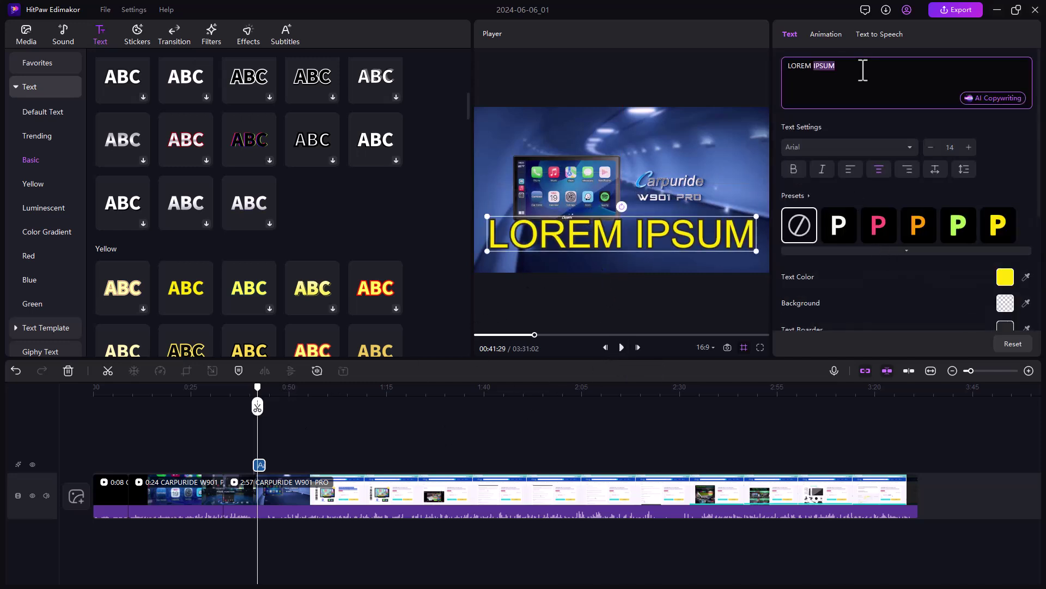
pyautogui.press('BackSpace')
pyautogui.hotkey('ctrl', 'BackSpace')
pyautogui.write('EDIMAKER')
pyautogui.click(826, 34)
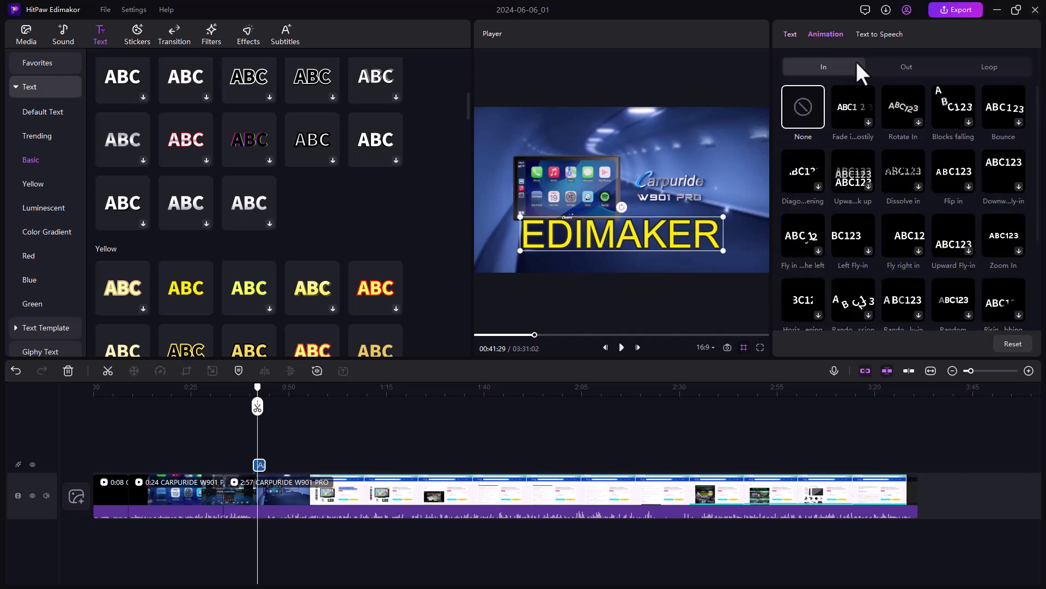
pyautogui.click(806, 185)
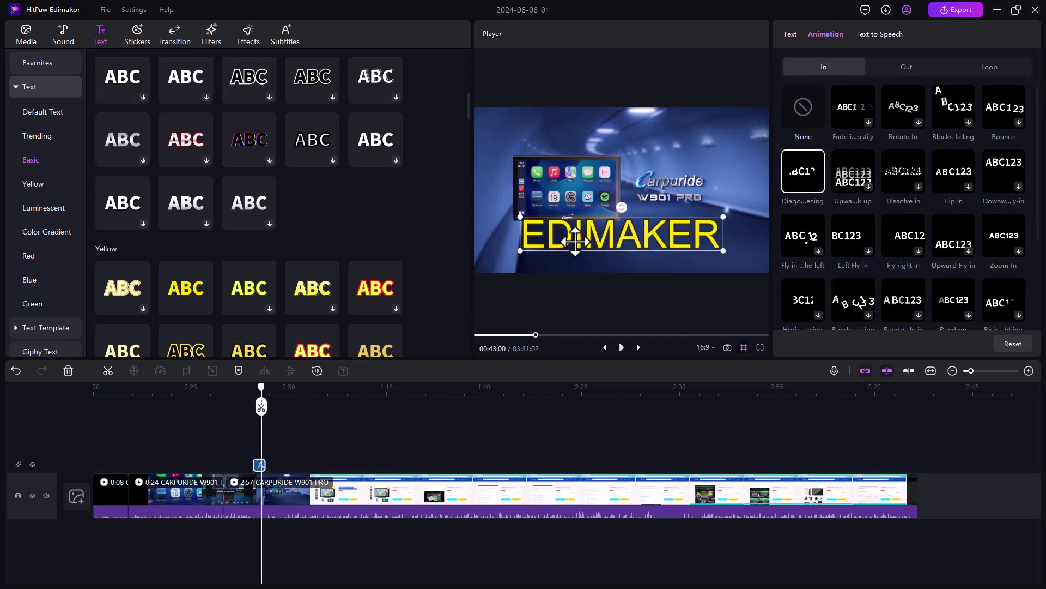
pyautogui.click(137, 34)
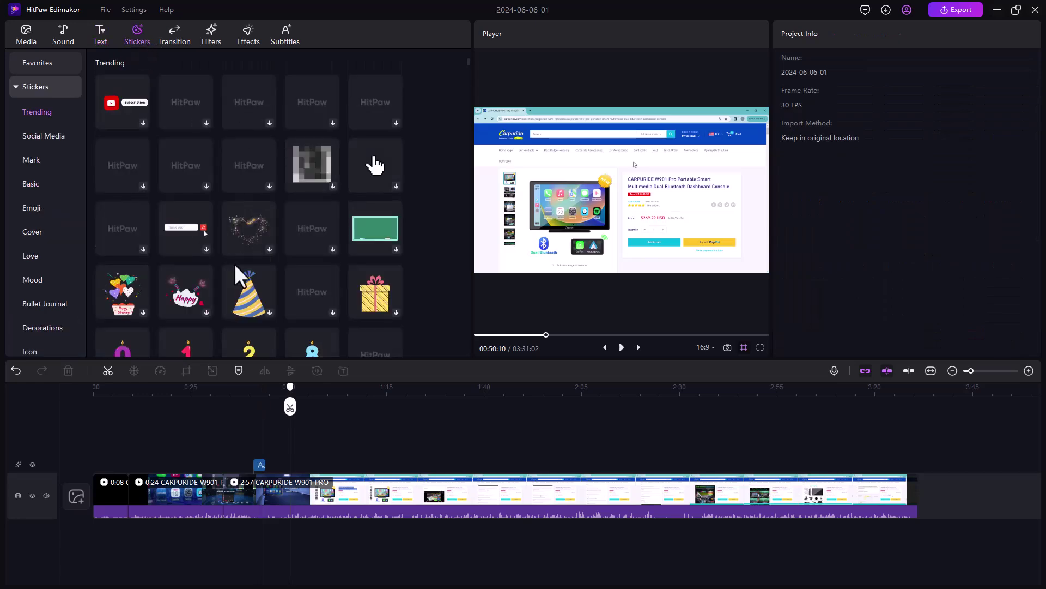
# Step: Add the Trending Subscription sticker and play the video to check it
pyautogui.scroll(-5, 199, 255)
pyautogui.scroll(5, 200, 253)
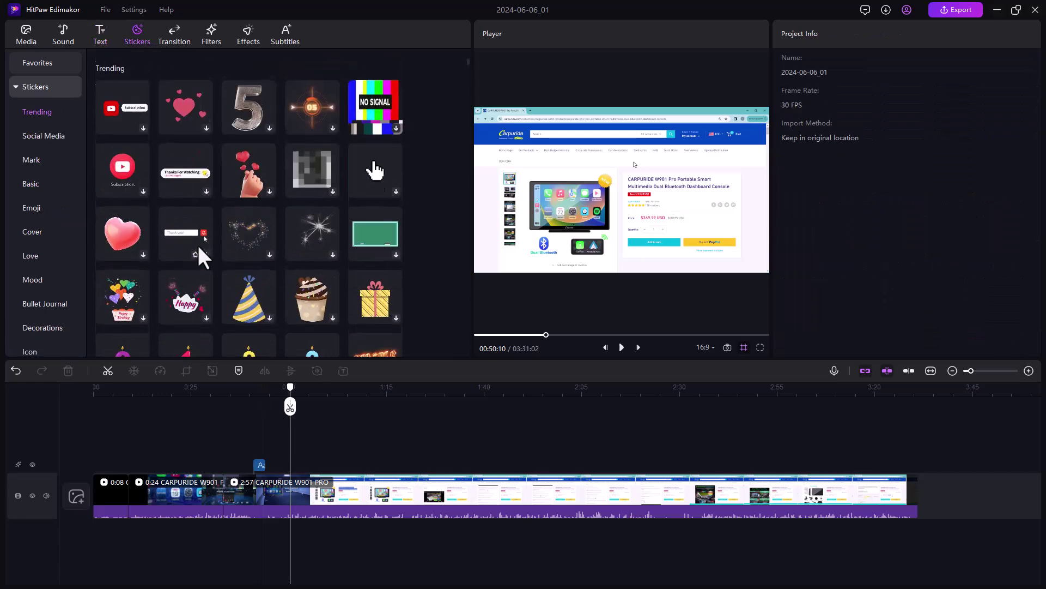
pyautogui.click(115, 115)
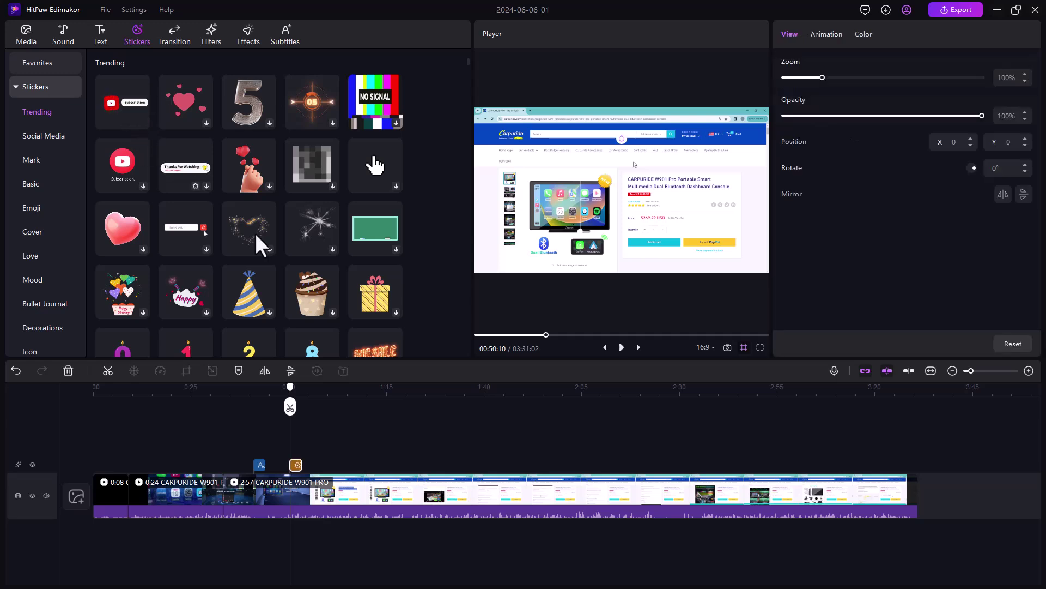
pyautogui.click(622, 349)
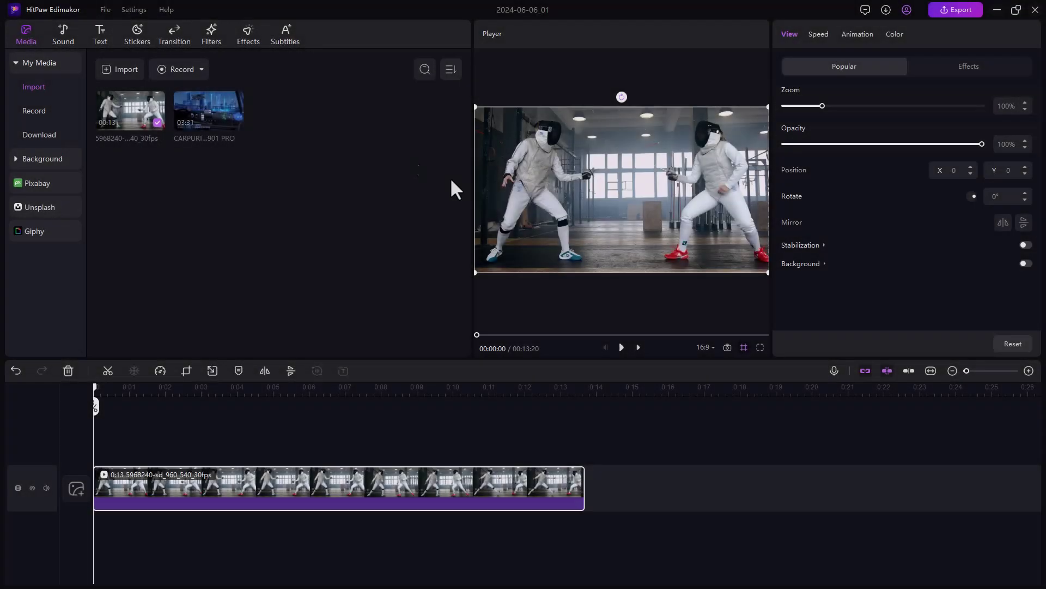
# Step: Split the fencing clip near 0:02, add a Shutter 2 transition at the cut, and preview it
pyautogui.click(174, 37)
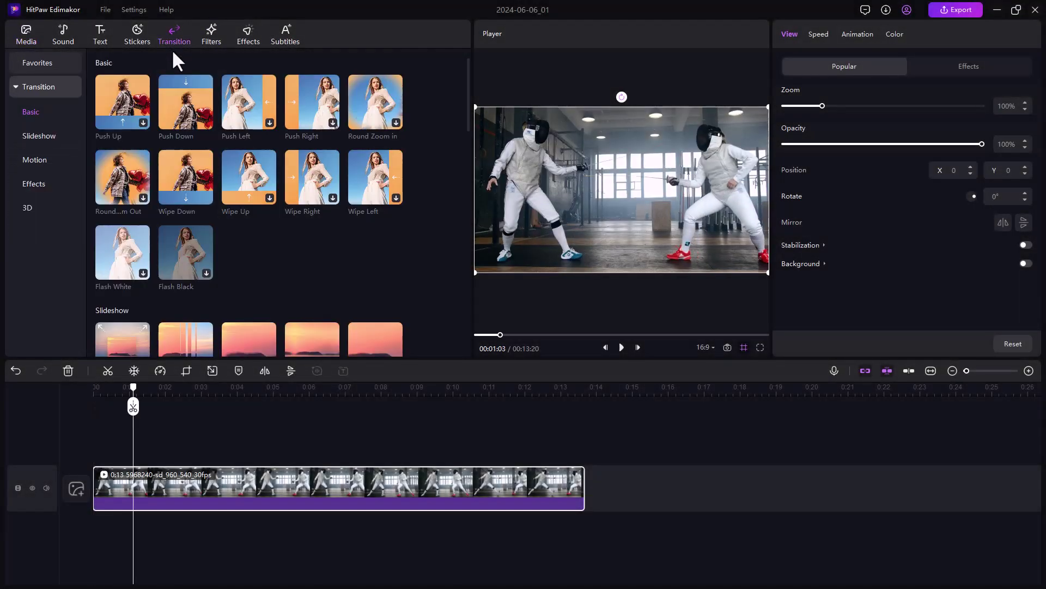
pyautogui.click(185, 389)
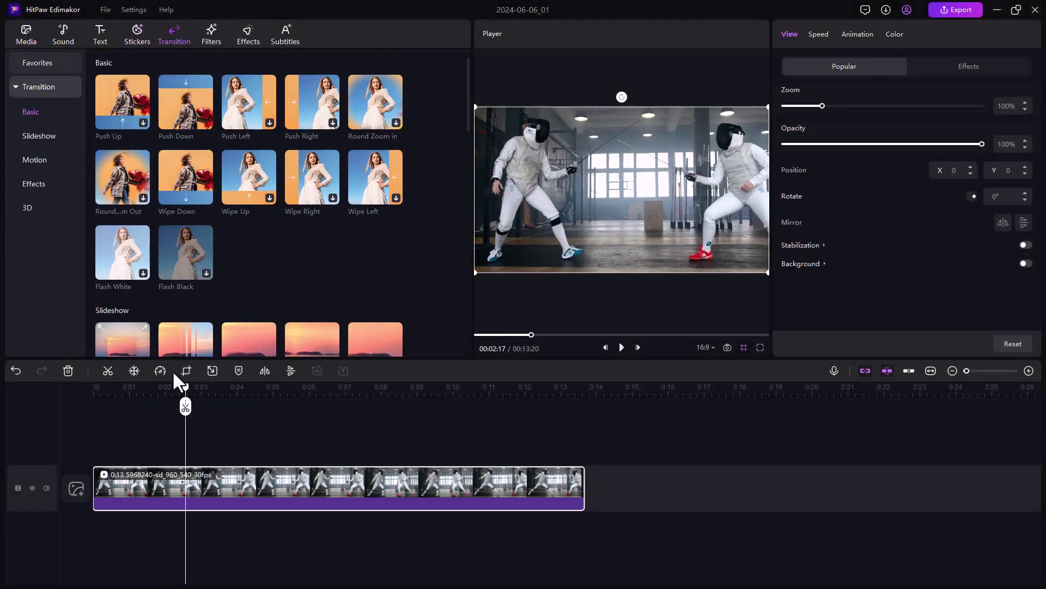
pyautogui.click(108, 371)
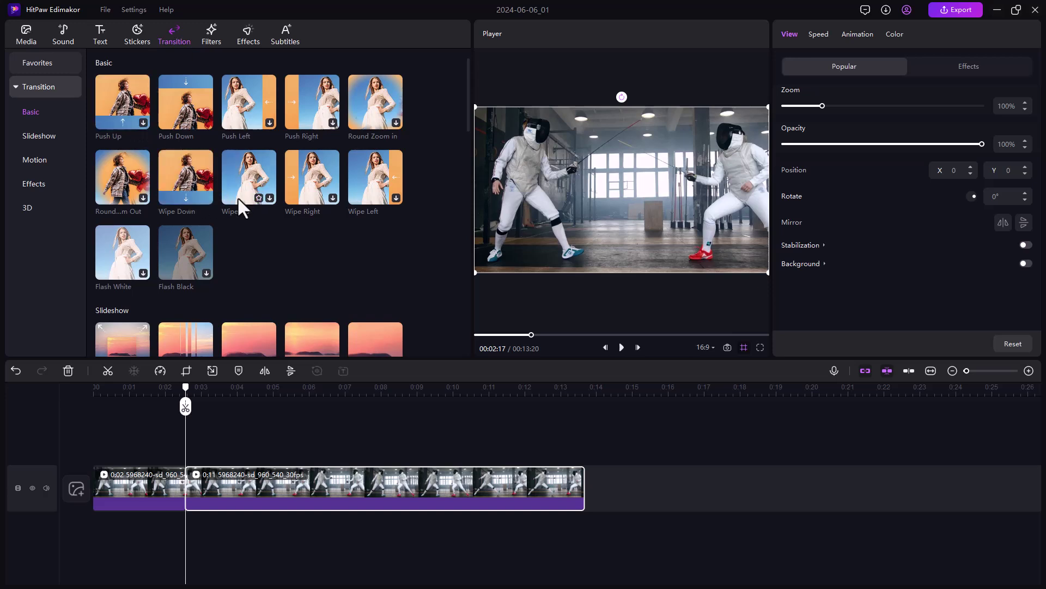
pyautogui.scroll(-2, 217, 240)
pyautogui.scroll(-1, 216, 239)
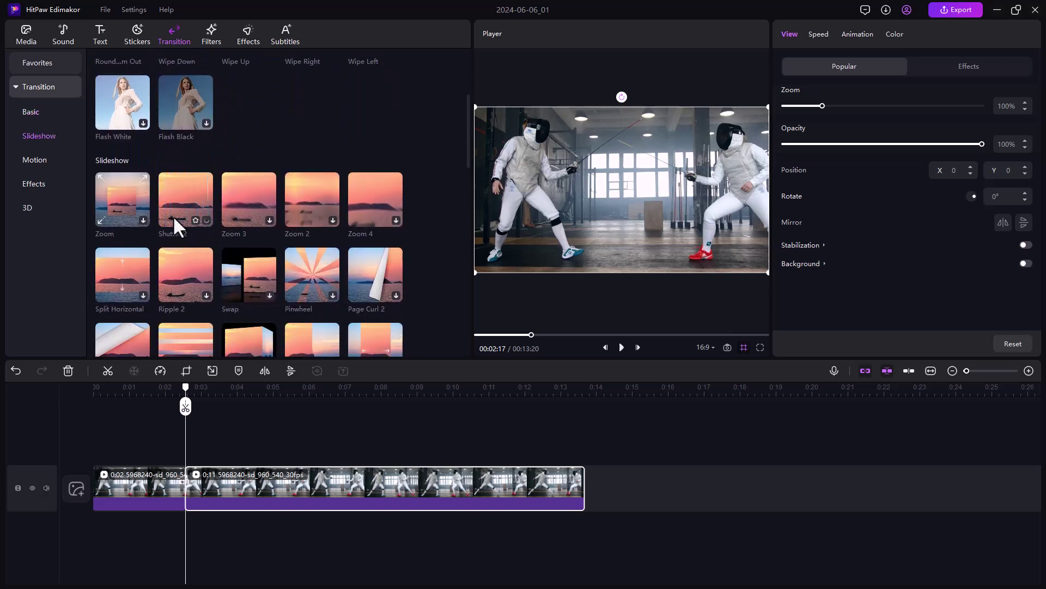
pyautogui.click(207, 220)
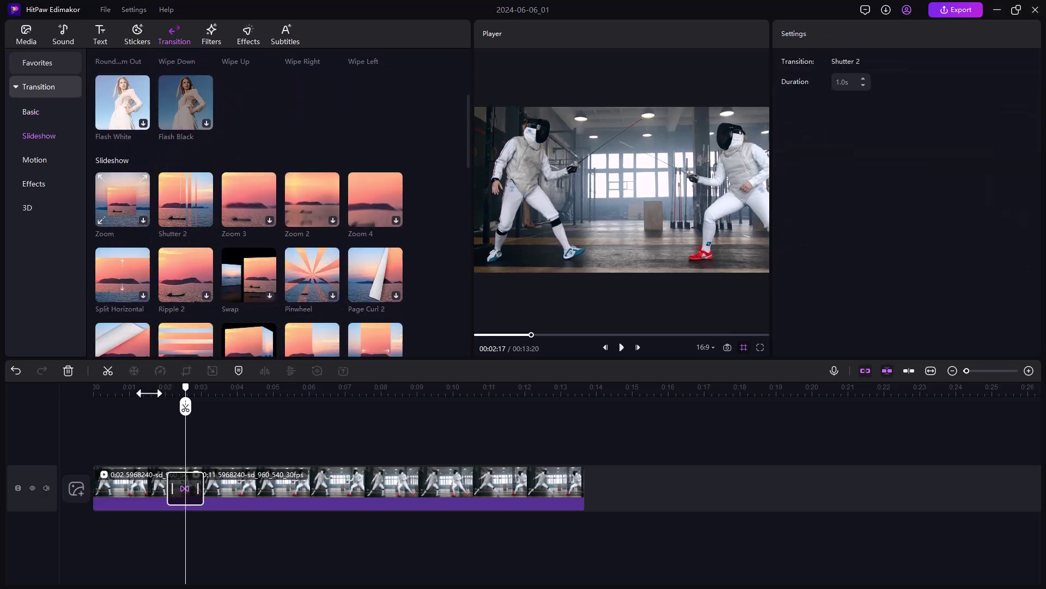
pyautogui.click(622, 349)
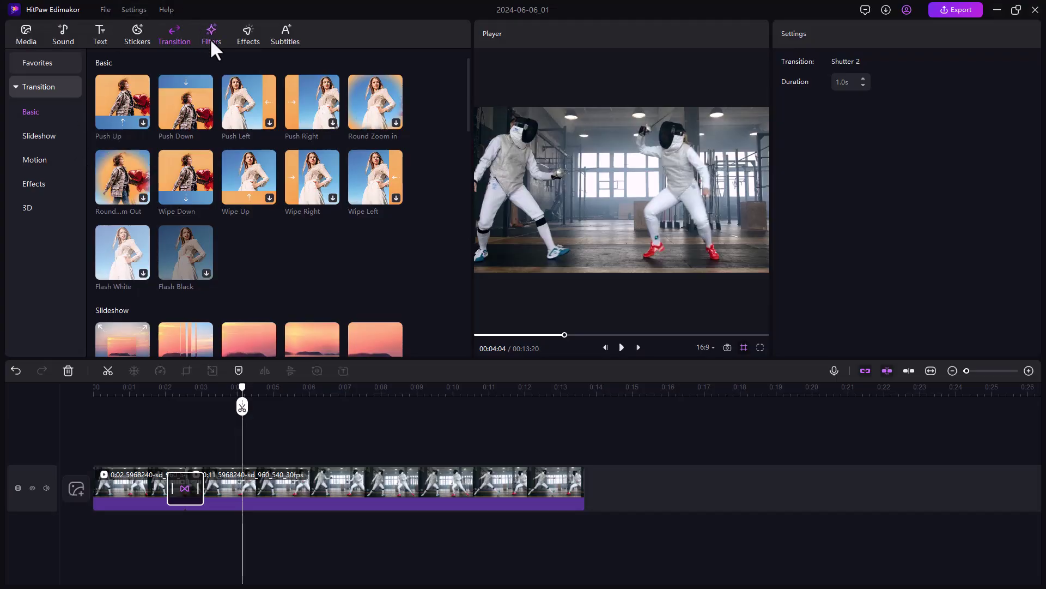
pyautogui.click(211, 36)
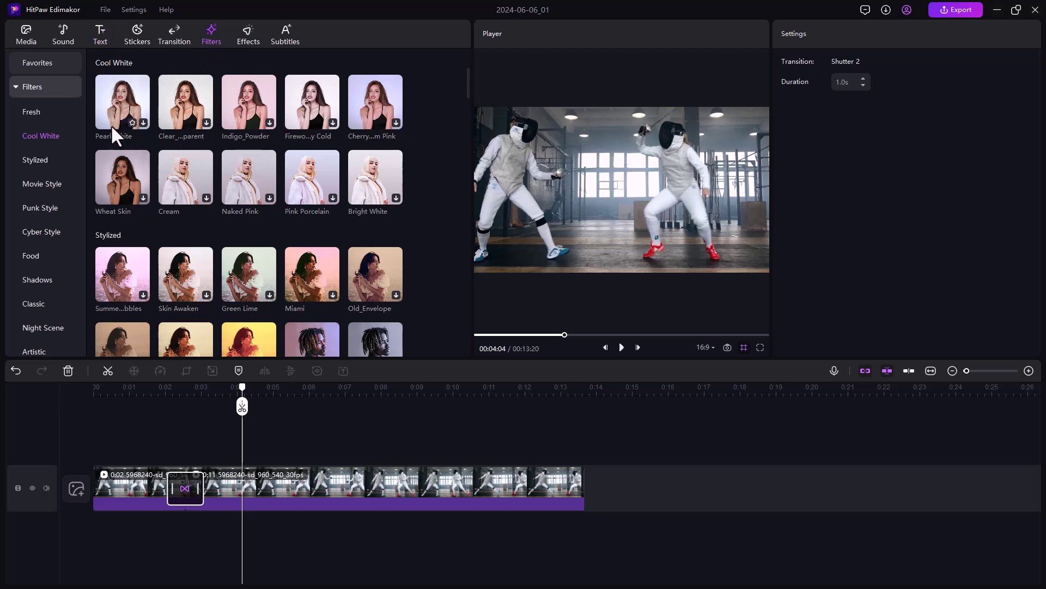
# Step: Add the Stylized Slanting Sun filter over part of the fencing clip and preview it
pyautogui.scroll(-3, 289, 134)
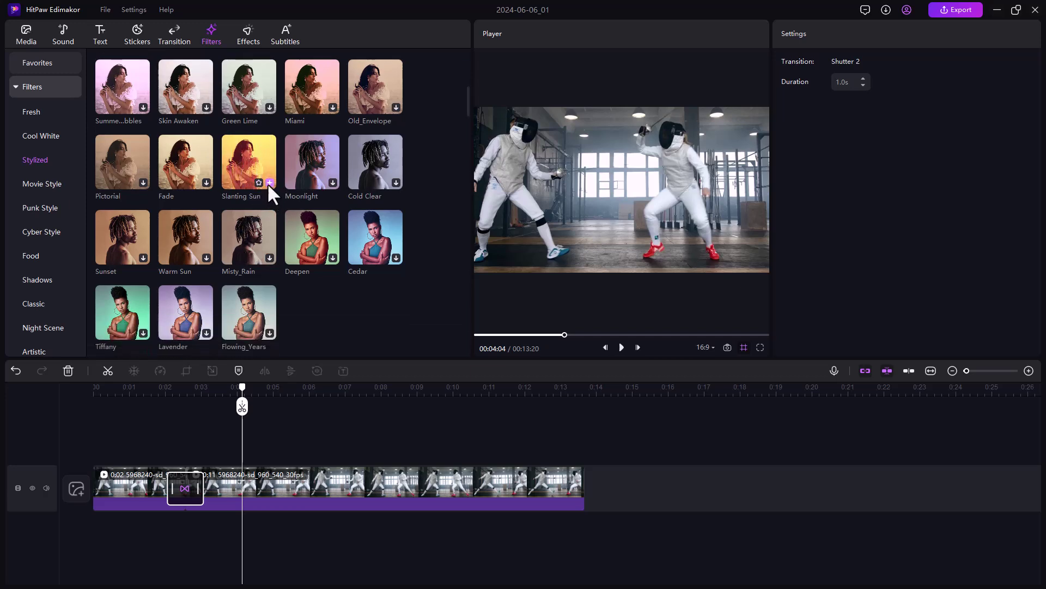
pyautogui.click(269, 183)
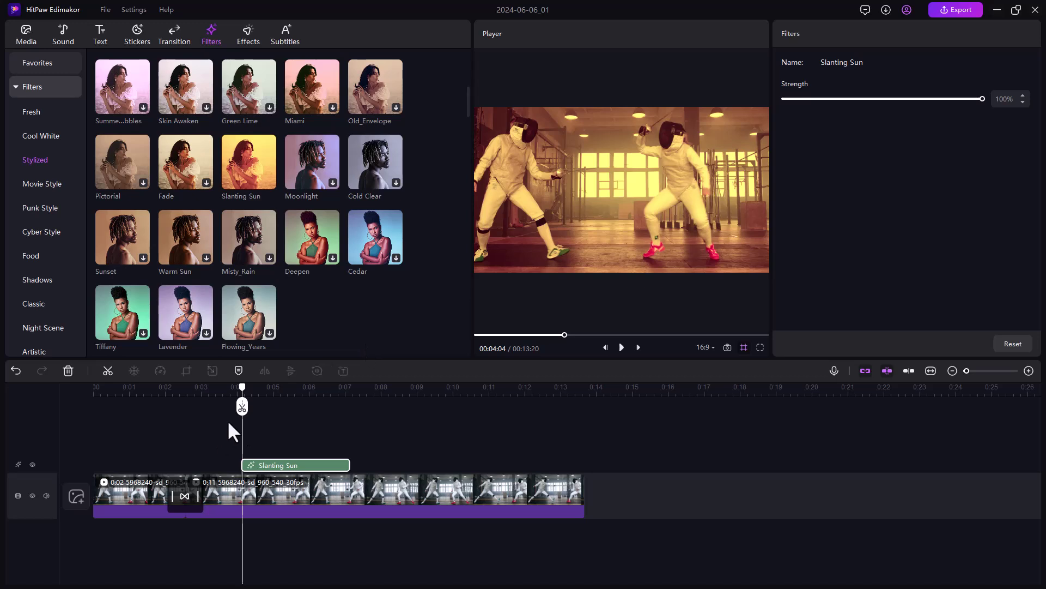
pyautogui.click(229, 392)
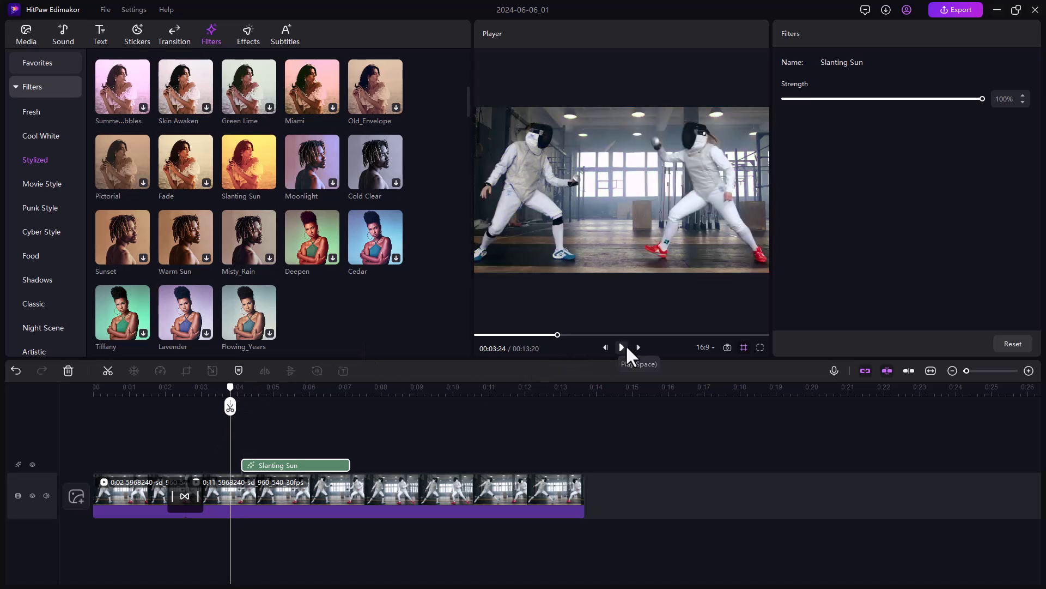
pyautogui.click(622, 347)
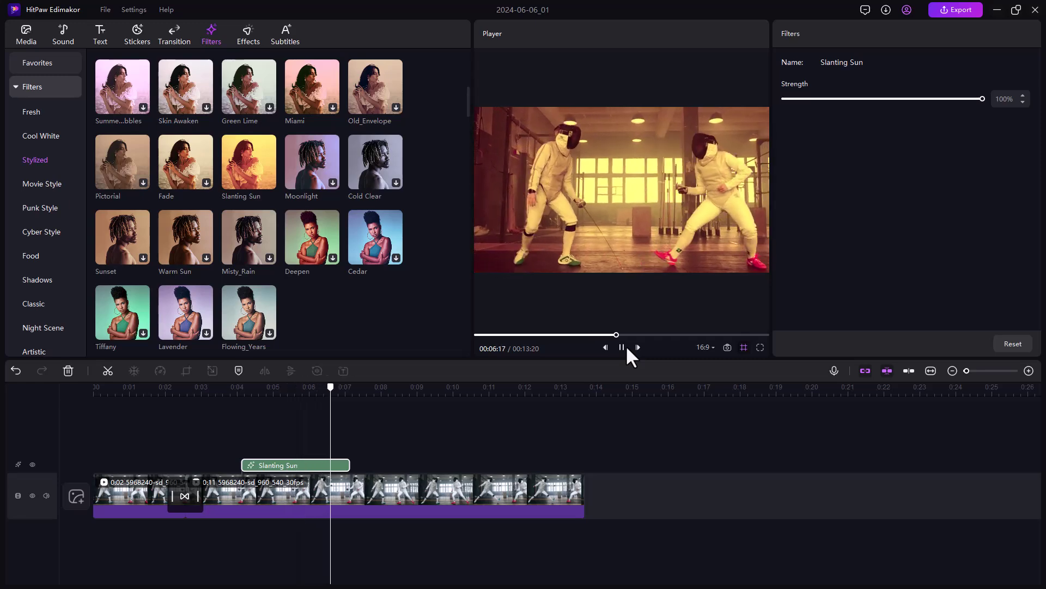
pyautogui.click(622, 348)
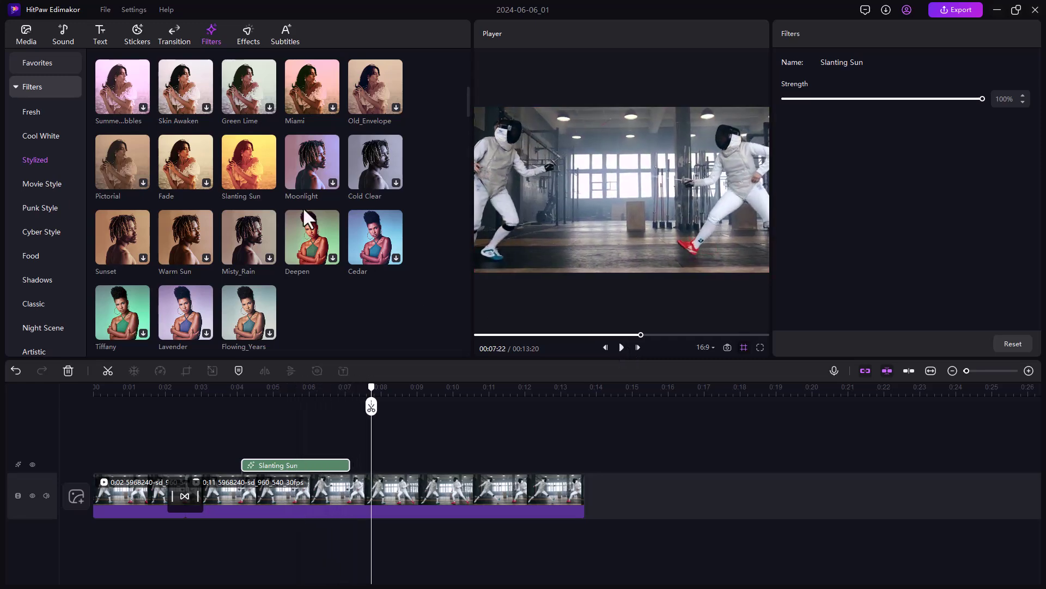
pyautogui.click(254, 32)
# Step: Place the Trending Spiraling Flashes effect at the playhead and play it back
pyautogui.scroll(-2, 198, 234)
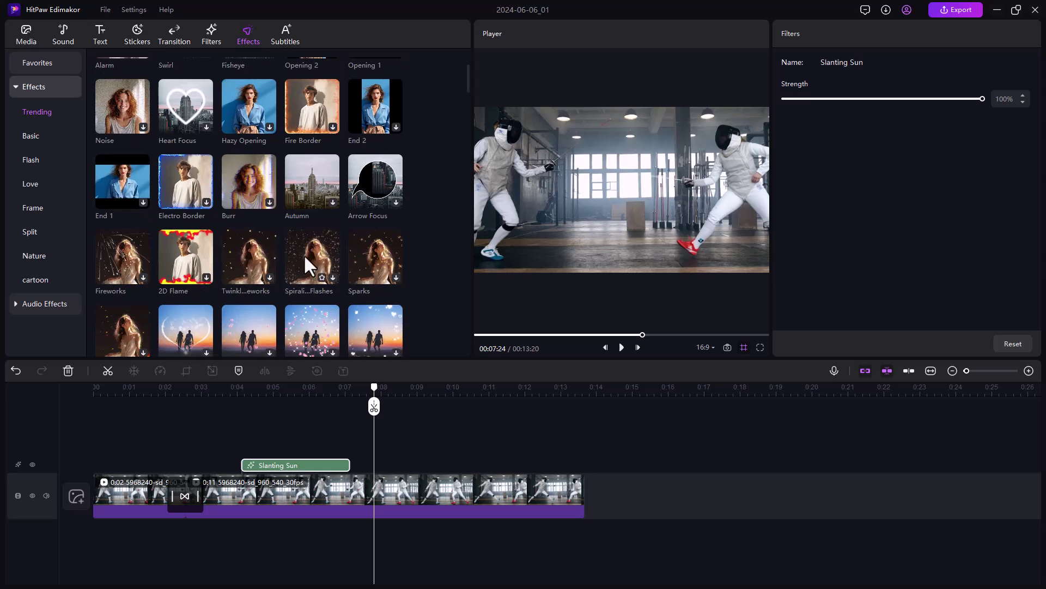
pyautogui.click(332, 278)
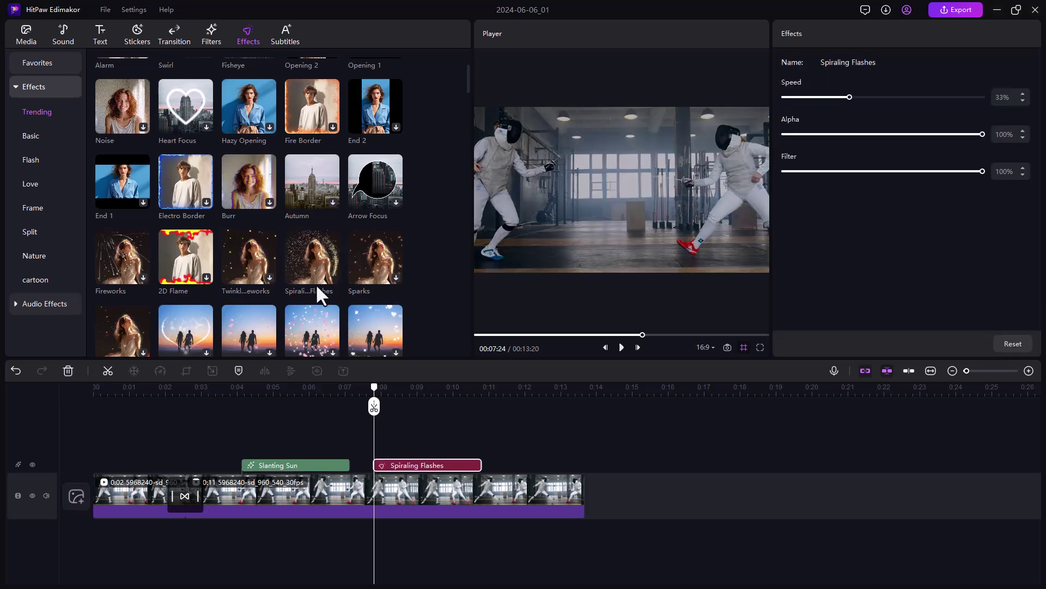
pyautogui.click(621, 347)
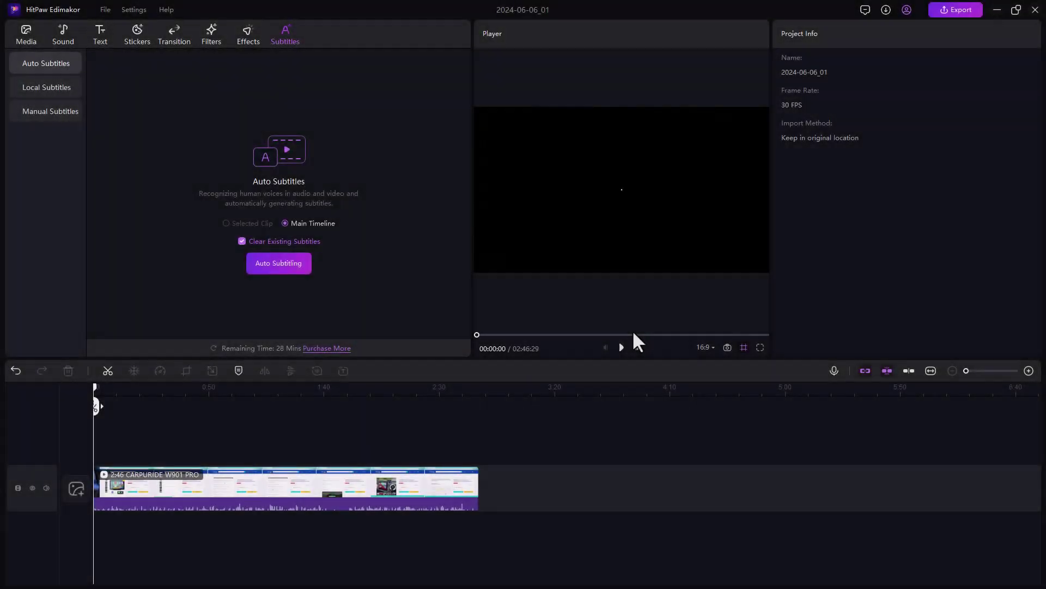
# Step: Auto-subtitle the Main Timeline with existing subtitles cleared, then select all subtitle clips
pyautogui.click(621, 346)
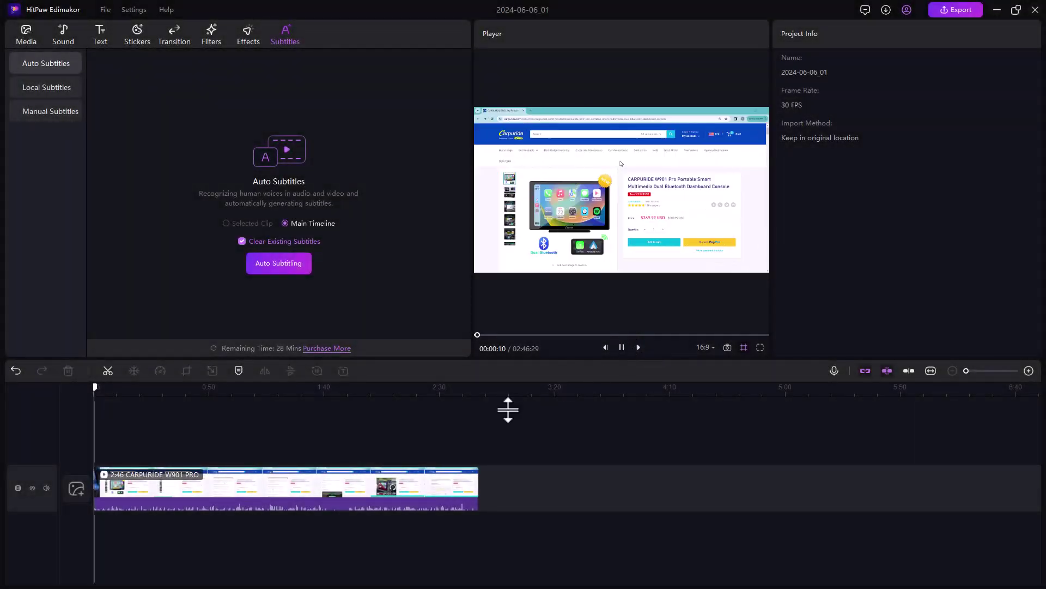
pyautogui.click(622, 347)
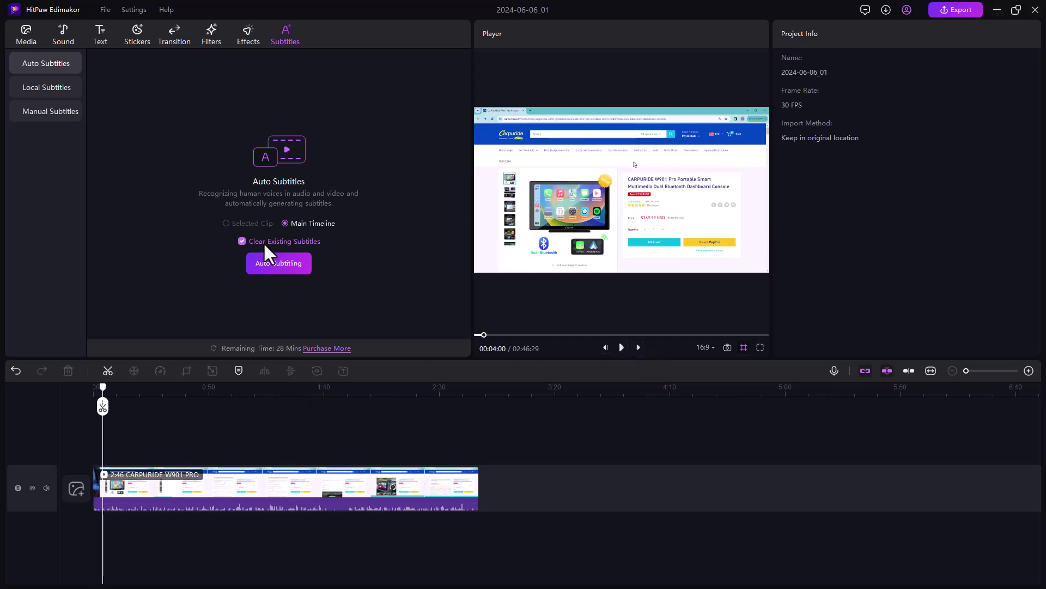
pyautogui.click(274, 263)
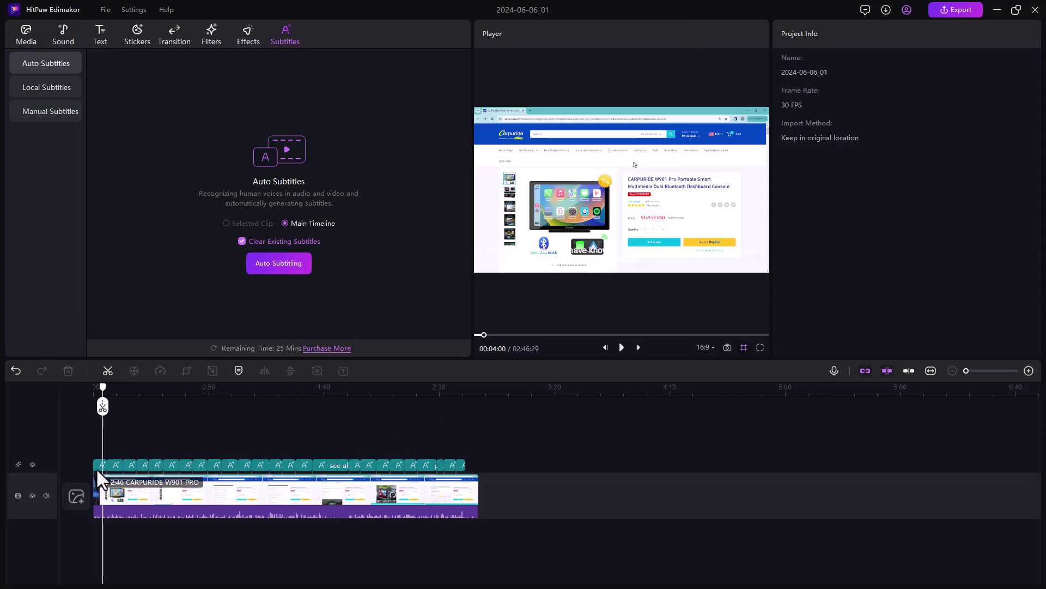
pyautogui.moveTo(526, 469); pyautogui.dragTo(81, 462)
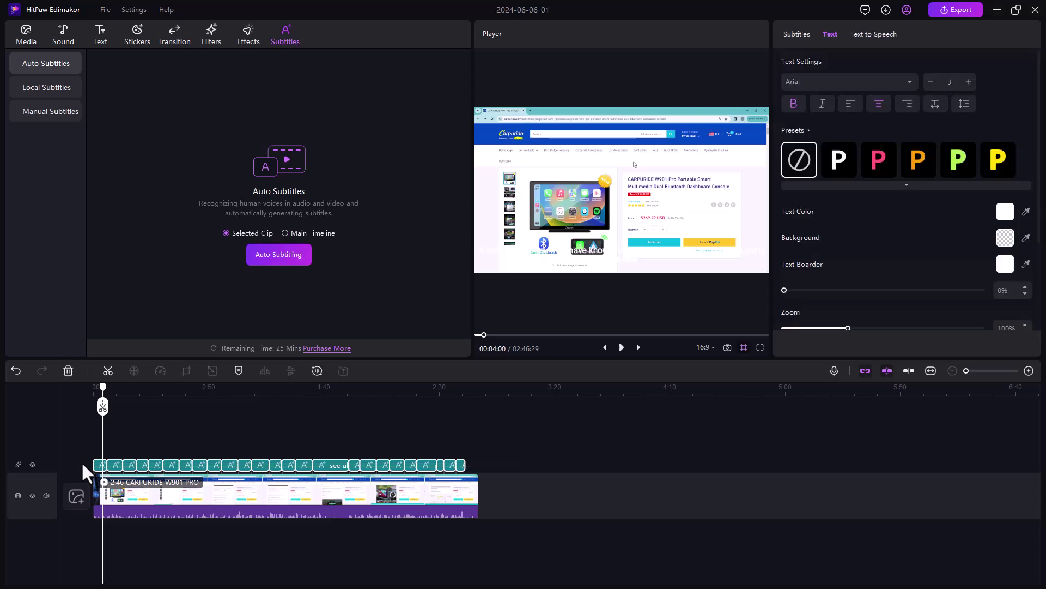
# Step: Set the subtitle text colour to black (#000000) and play the video to check it
pyautogui.scroll(-3, 897, 243)
pyautogui.scroll(3, 897, 243)
pyautogui.click(1005, 210)
pyautogui.click(892, 308)
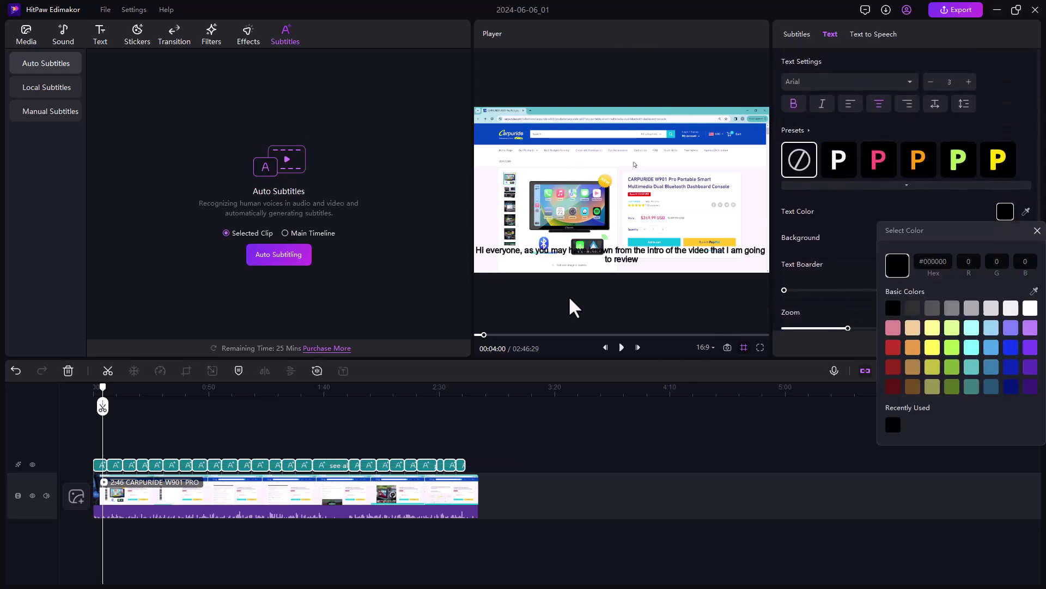
pyautogui.click(617, 349)
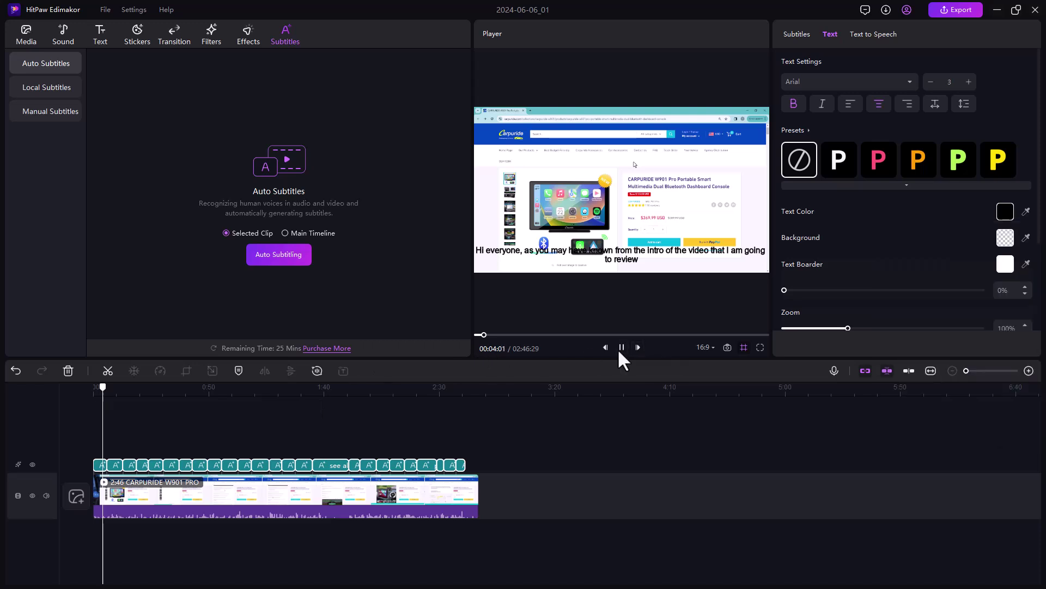
pyautogui.click(620, 347)
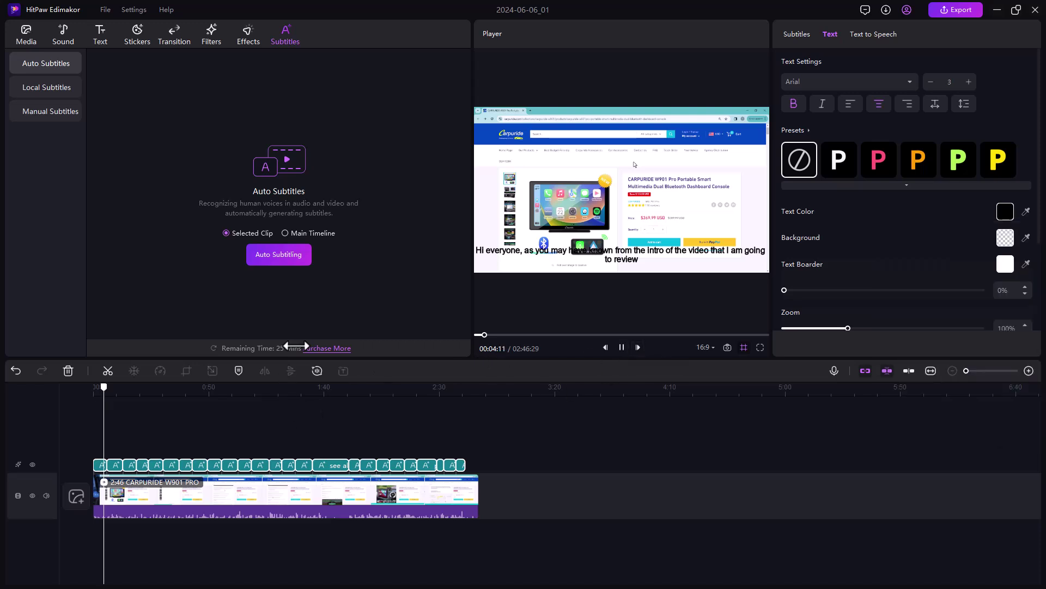
# Step: Try the white, pink, orange, green and yellow subtitle style presets in turn
pyautogui.click(842, 164)
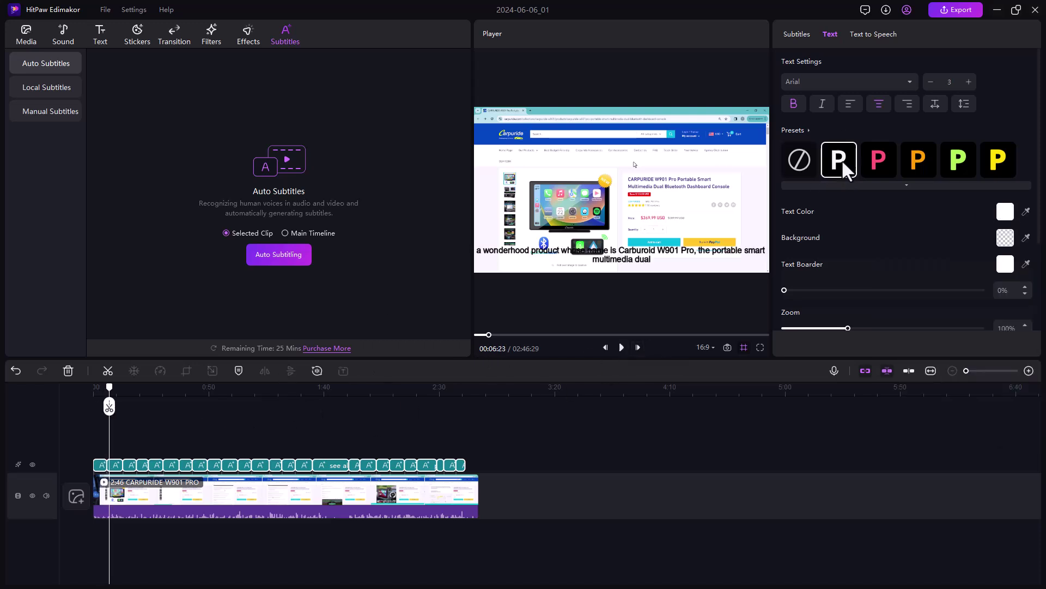
pyautogui.click(876, 165)
pyautogui.click(917, 162)
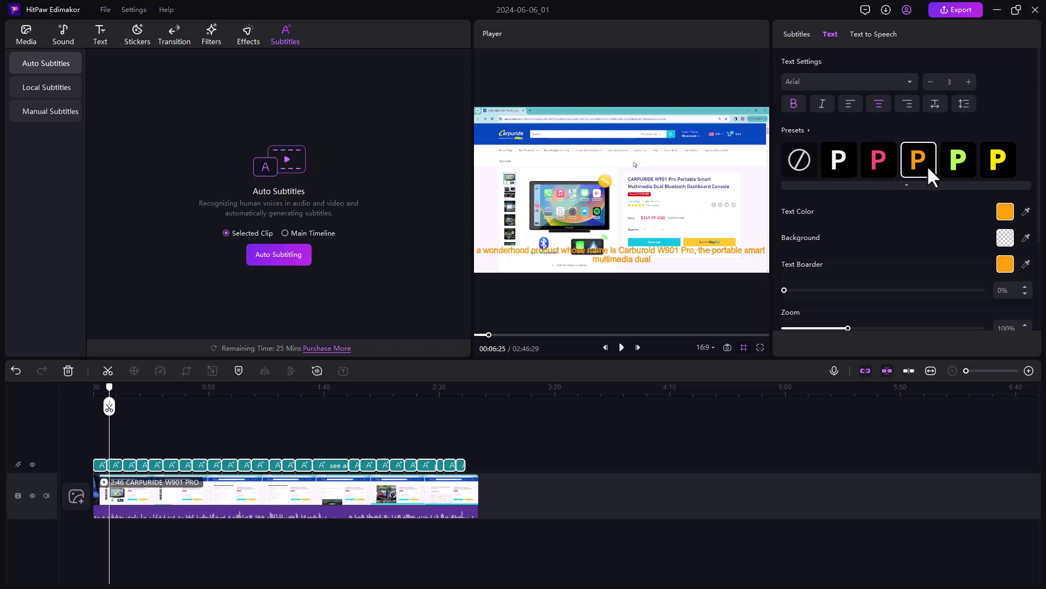
pyautogui.click(959, 162)
pyautogui.click(997, 160)
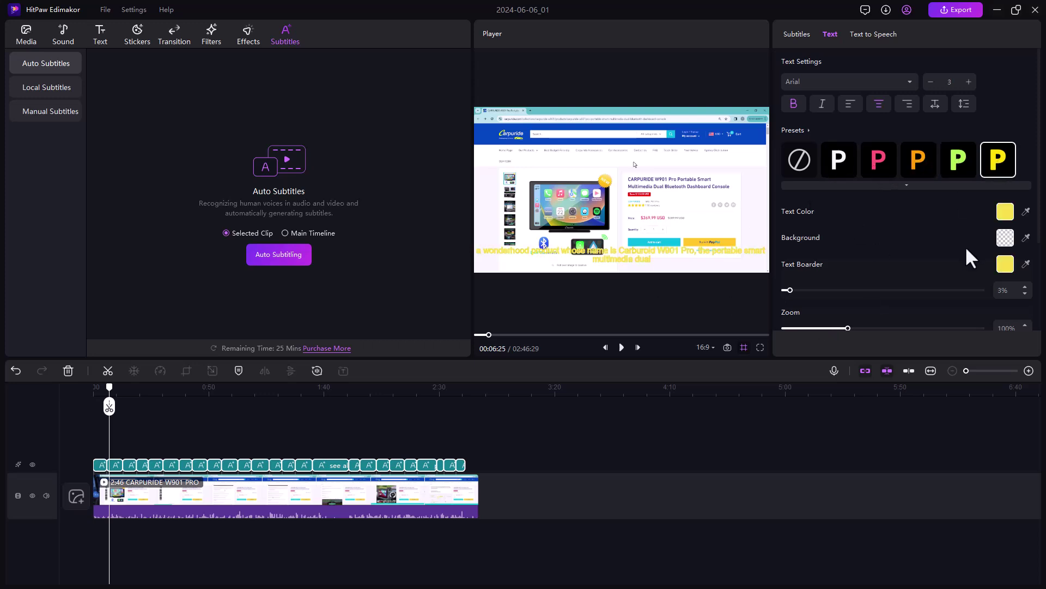
pyautogui.scroll(-5, 948, 250)
pyautogui.scroll(5, 938, 244)
# Step: Clear the style preset, review the subtitle list, and bring up the Text to Speech voices
pyautogui.click(800, 160)
pyautogui.scroll(-3, 800, 159)
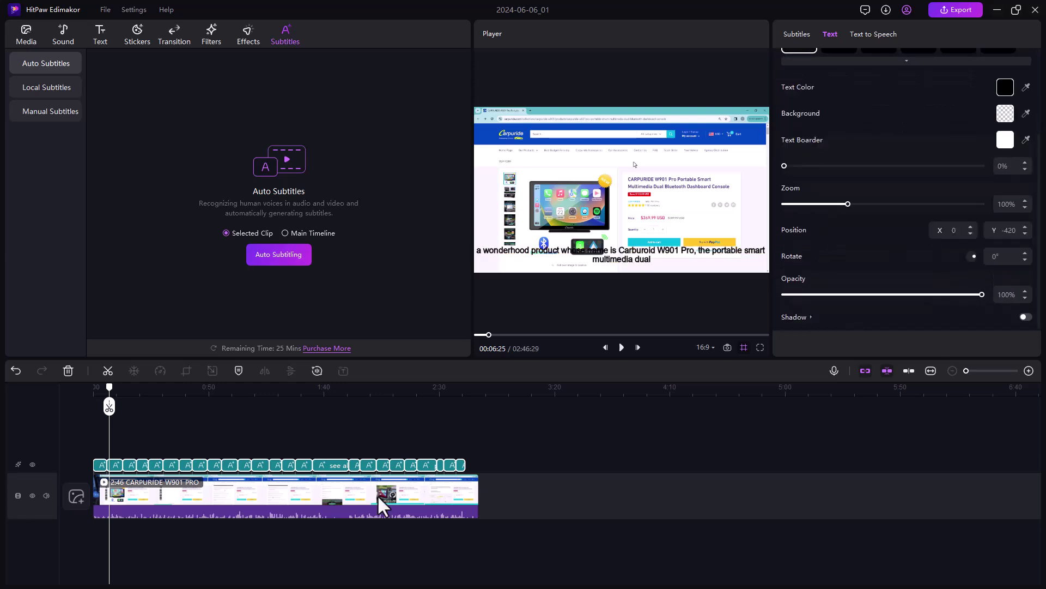
pyautogui.click(797, 34)
pyautogui.scroll(-5, 853, 229)
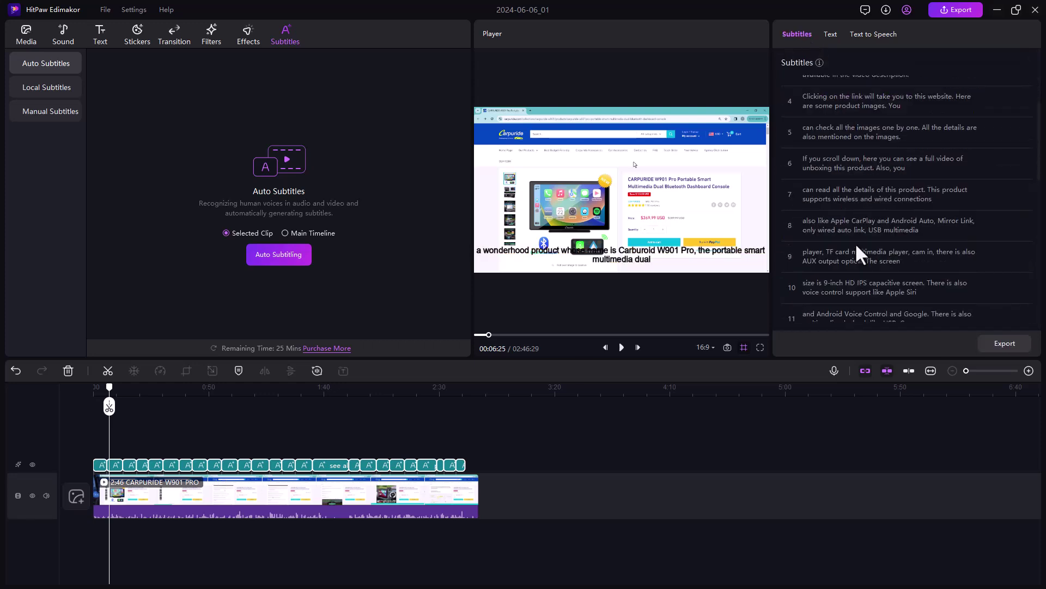
pyautogui.scroll(5, 848, 218)
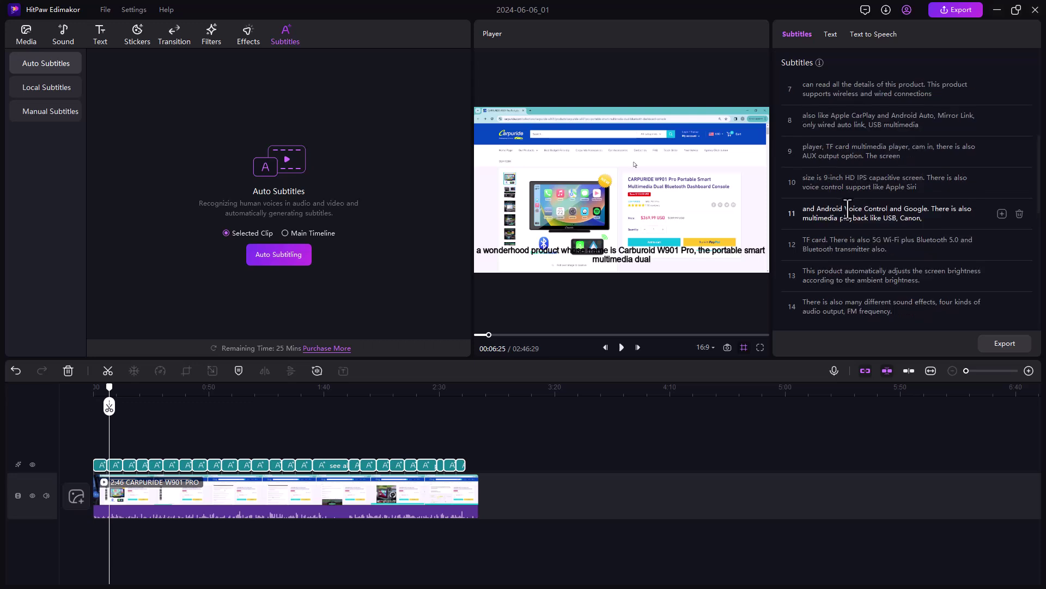
pyautogui.scroll(2, 848, 211)
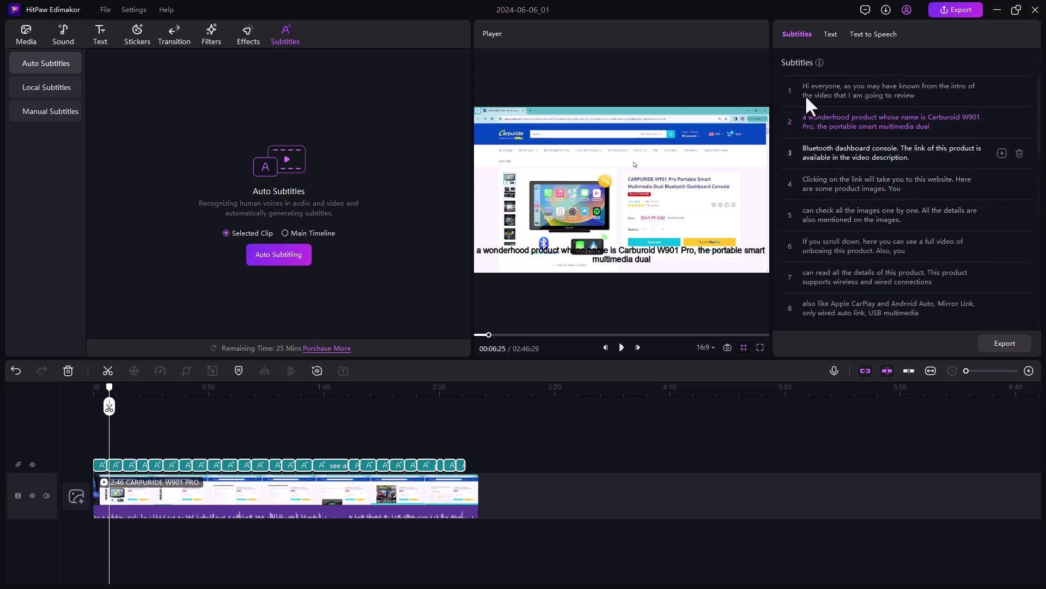
pyautogui.click(830, 34)
pyautogui.click(872, 35)
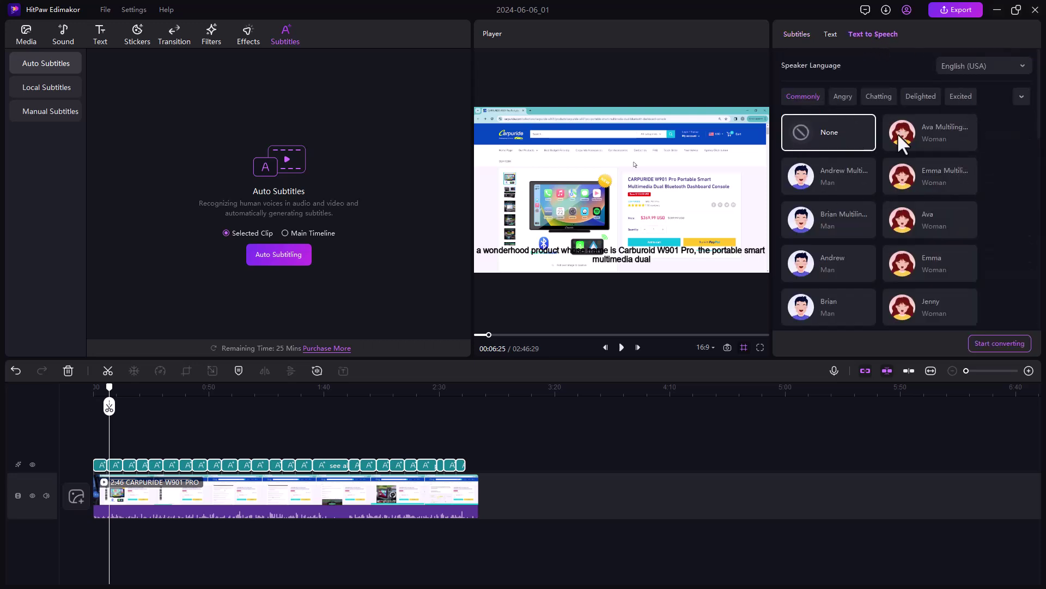
# Step: Preview Ava Multilingual, then convert the subtitles to speech with the Andrew Multilingual voice
pyautogui.click(963, 134)
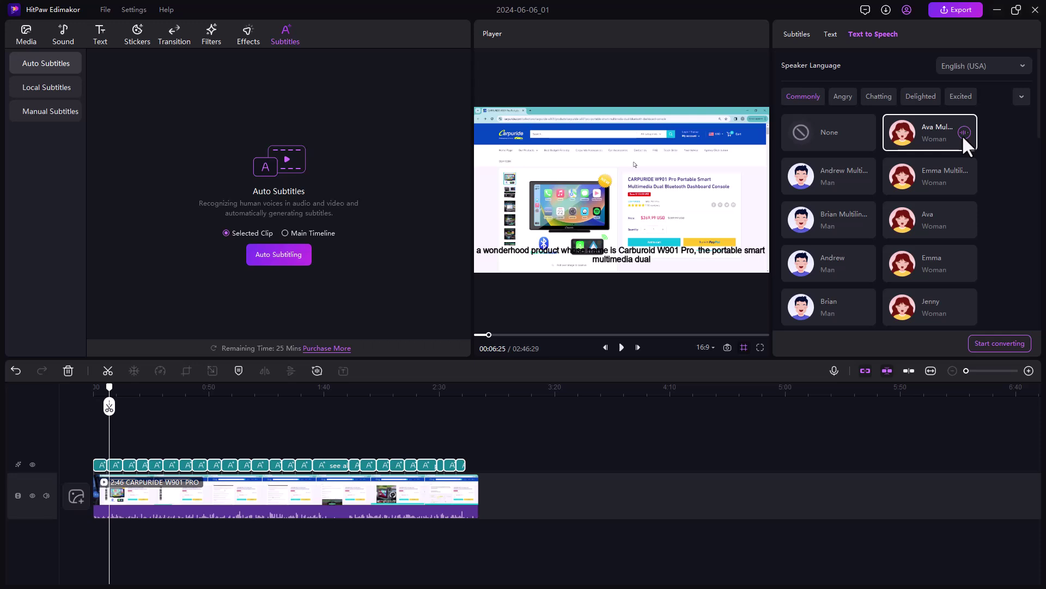
pyautogui.click(863, 176)
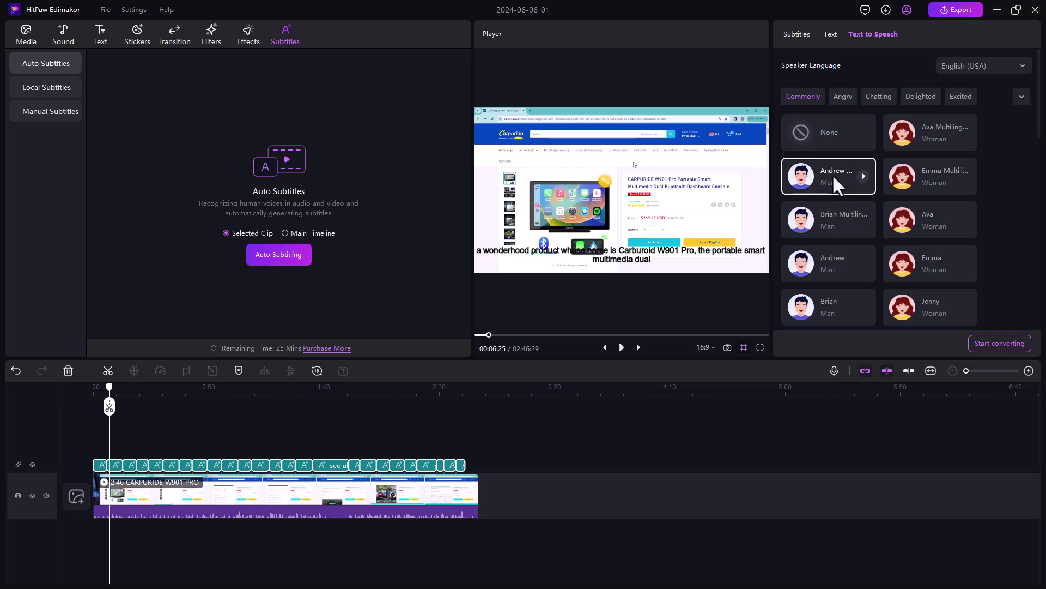
pyautogui.click(997, 344)
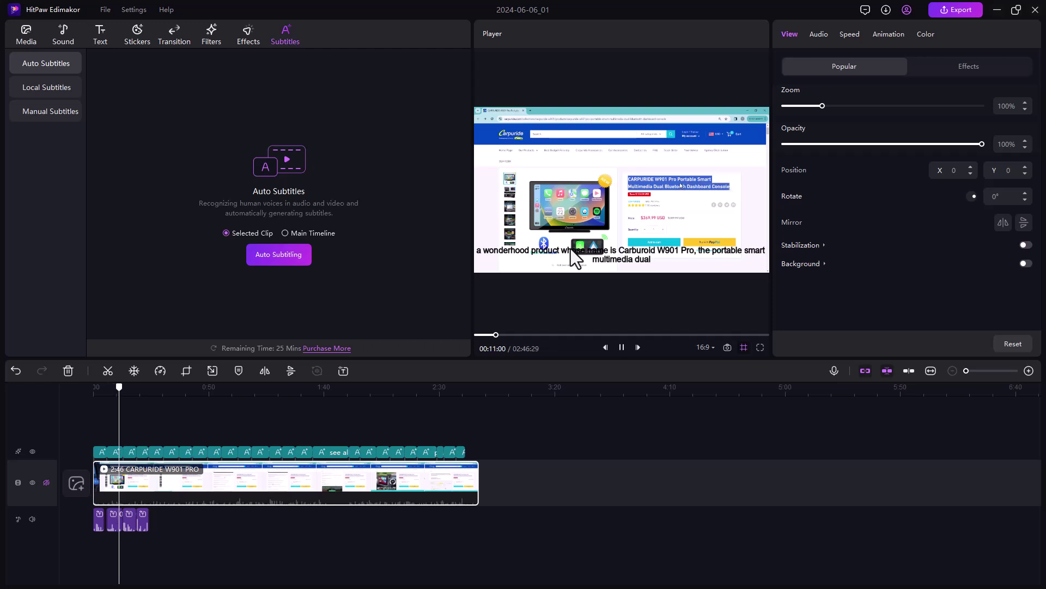
# Step: Select the product review clip and look over its Audio and Speed settings
pyautogui.click(621, 347)
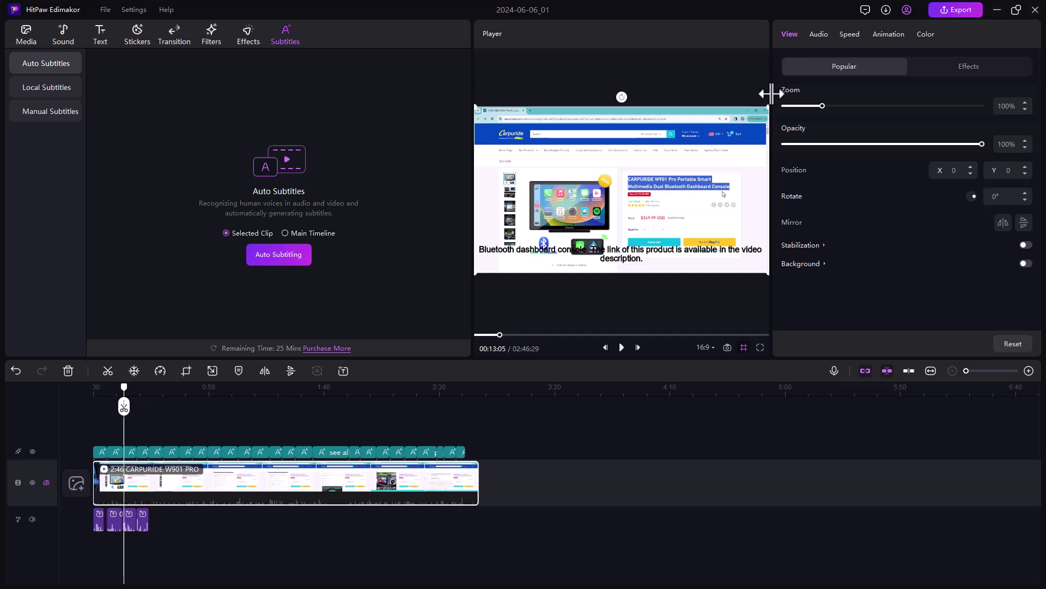
pyautogui.click(817, 34)
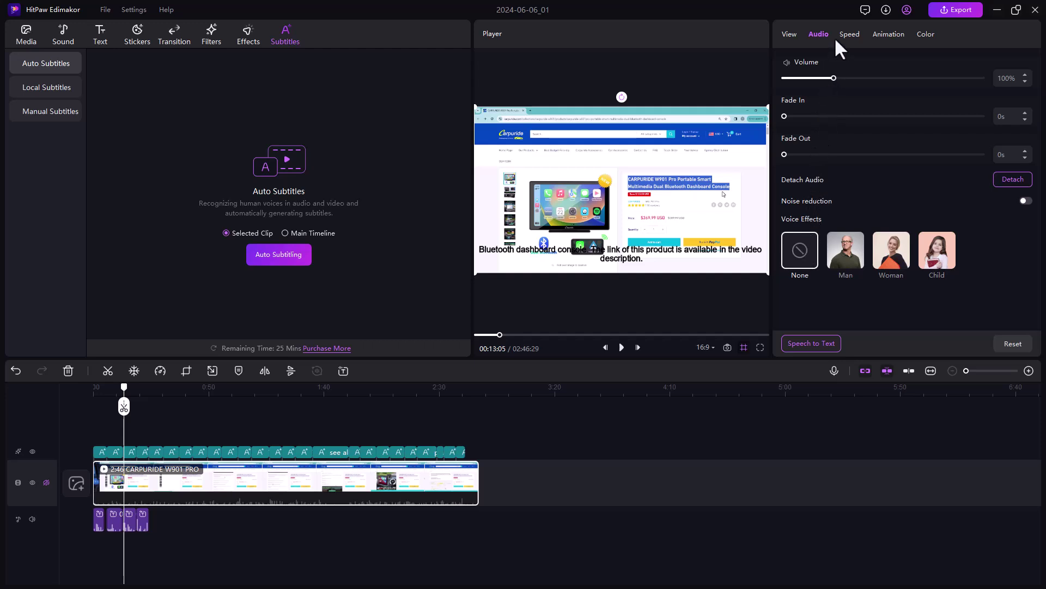
pyautogui.click(849, 31)
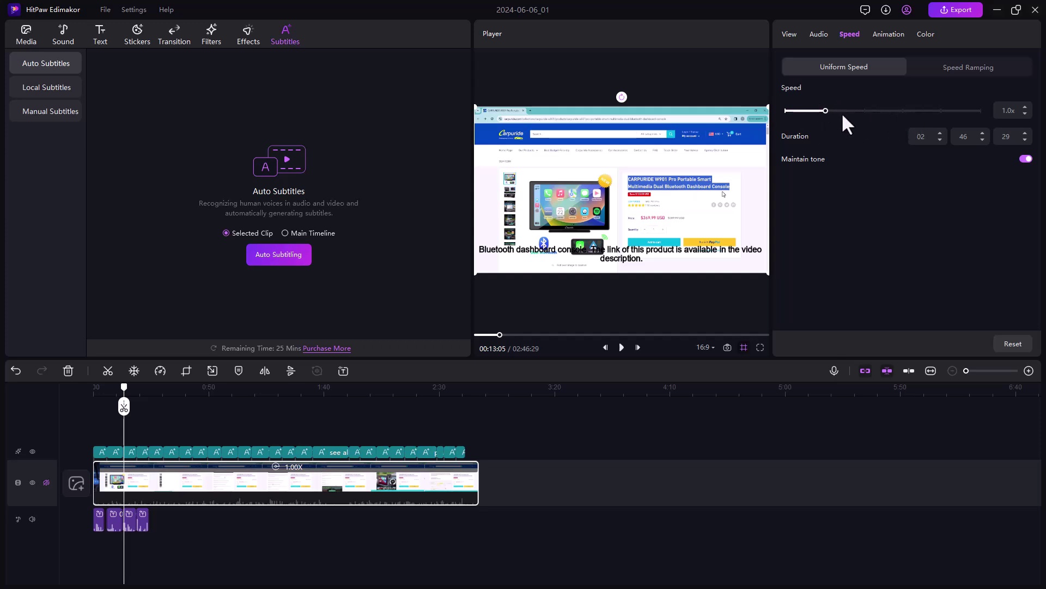
# Step: Apply the neon In animation to the clip and review its Color adjustments
pyautogui.click(881, 34)
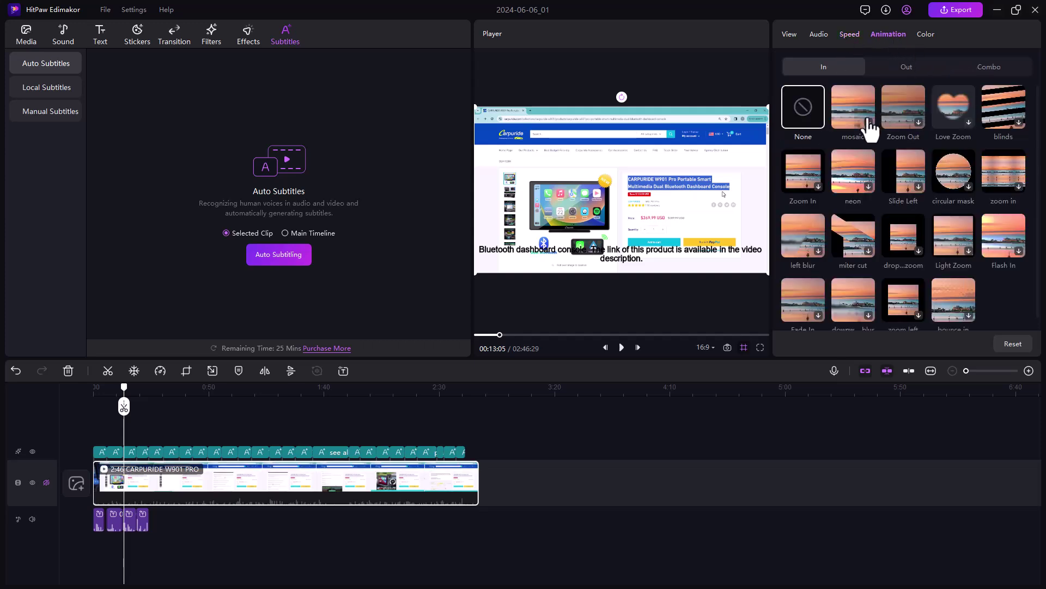
pyautogui.click(862, 188)
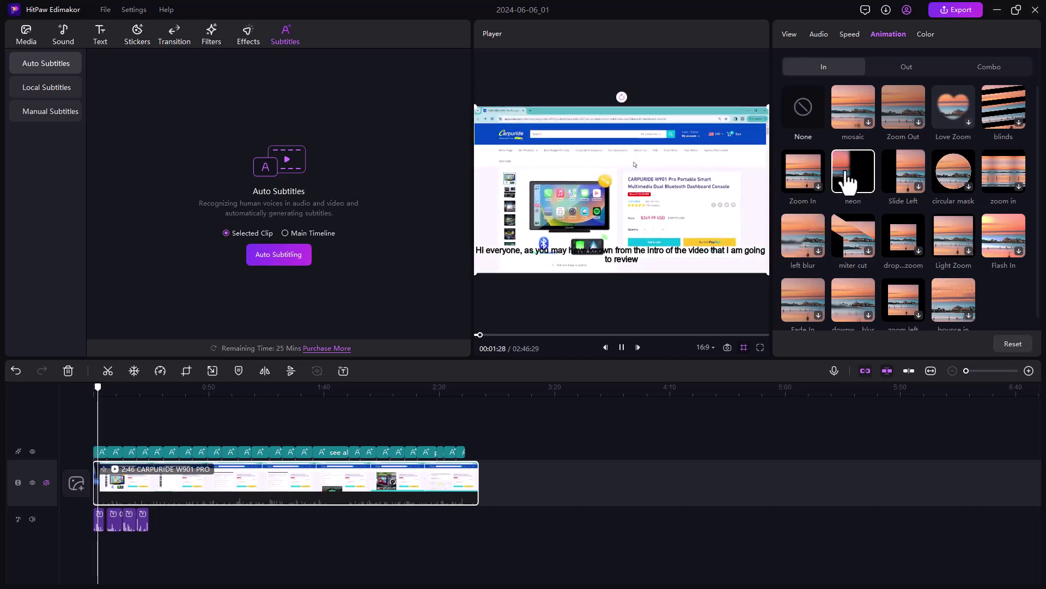
pyautogui.click(926, 35)
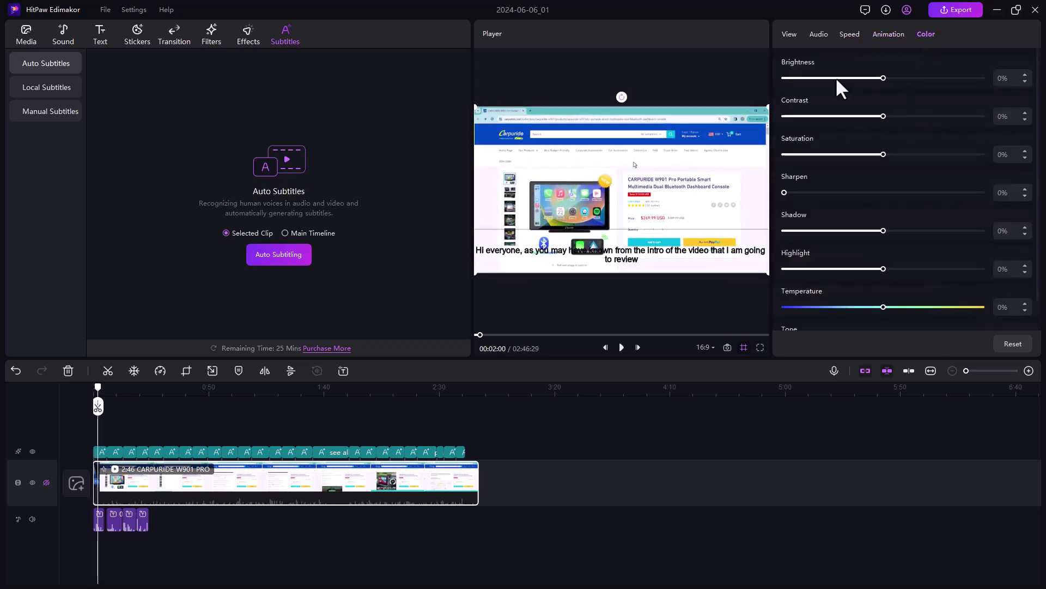
pyautogui.scroll(-1, 840, 88)
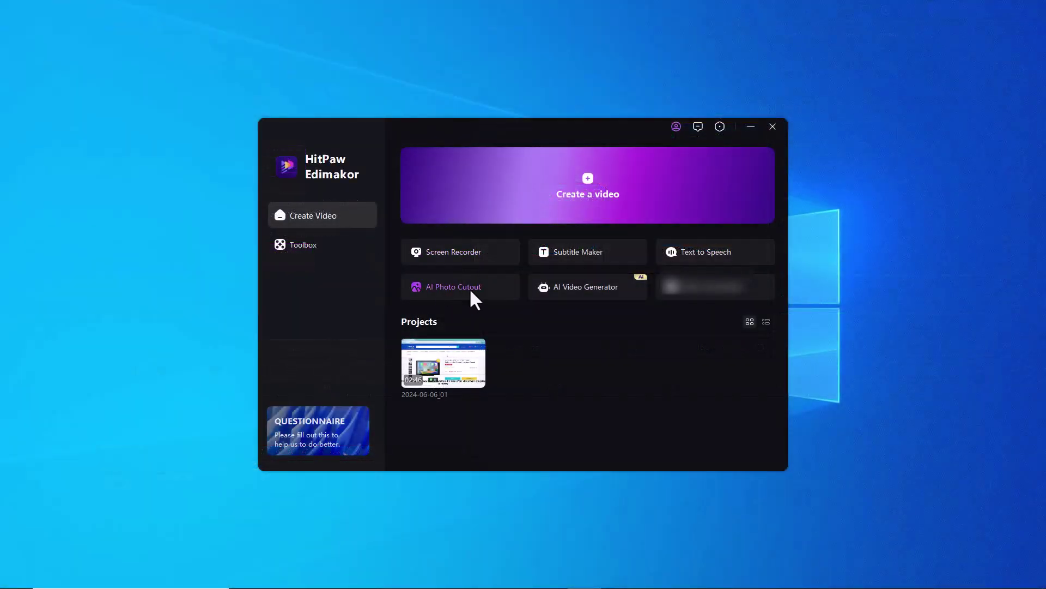
# Step: Import the laptop-person image from Downloads as an AI Photo Cutout with Photo Enhancer on
pyautogui.click(474, 289)
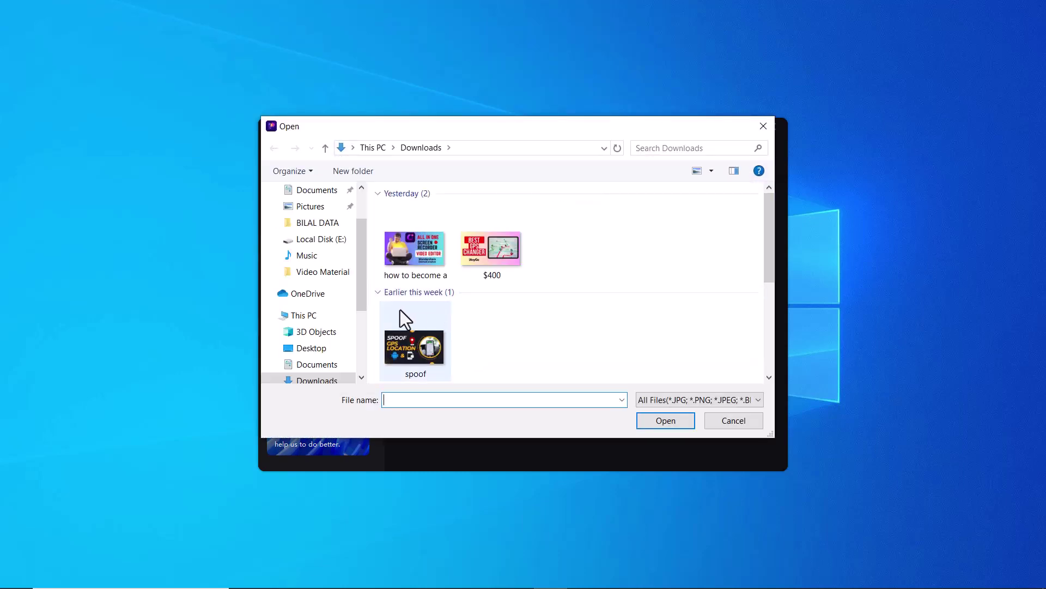
pyautogui.click(410, 263)
pyautogui.click(665, 420)
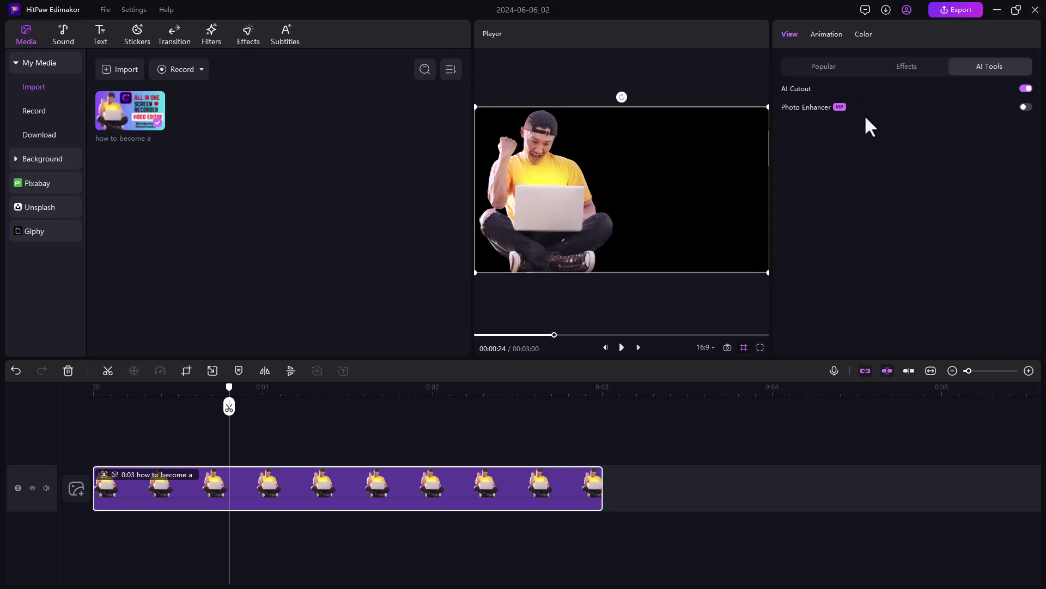
pyautogui.click(1024, 110)
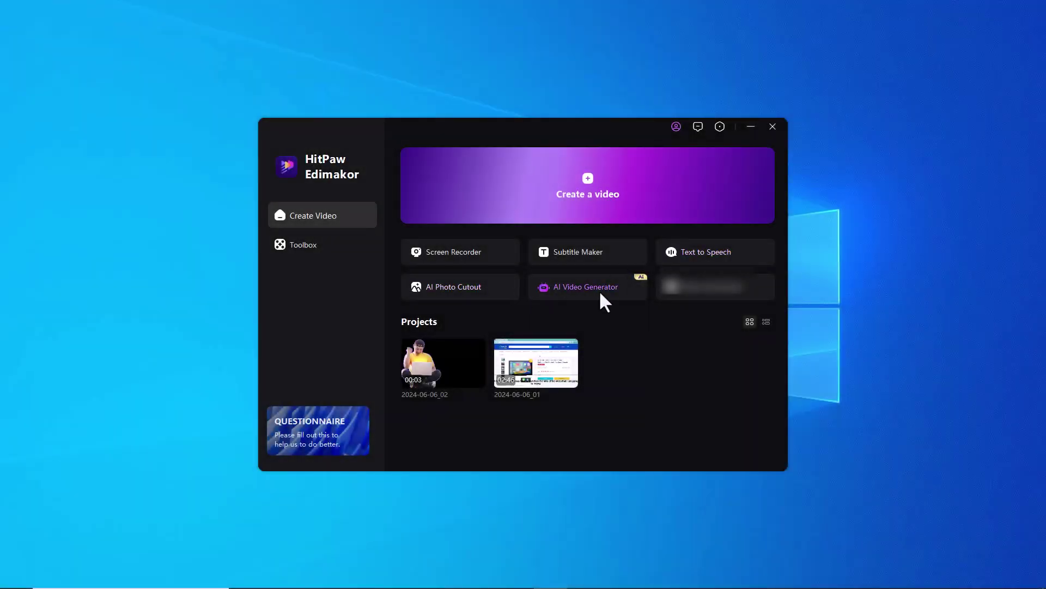
# Step: Browse the AI Video Generator's General, Video Ads and Explanatory video script forms, then close it
pyautogui.click(599, 290)
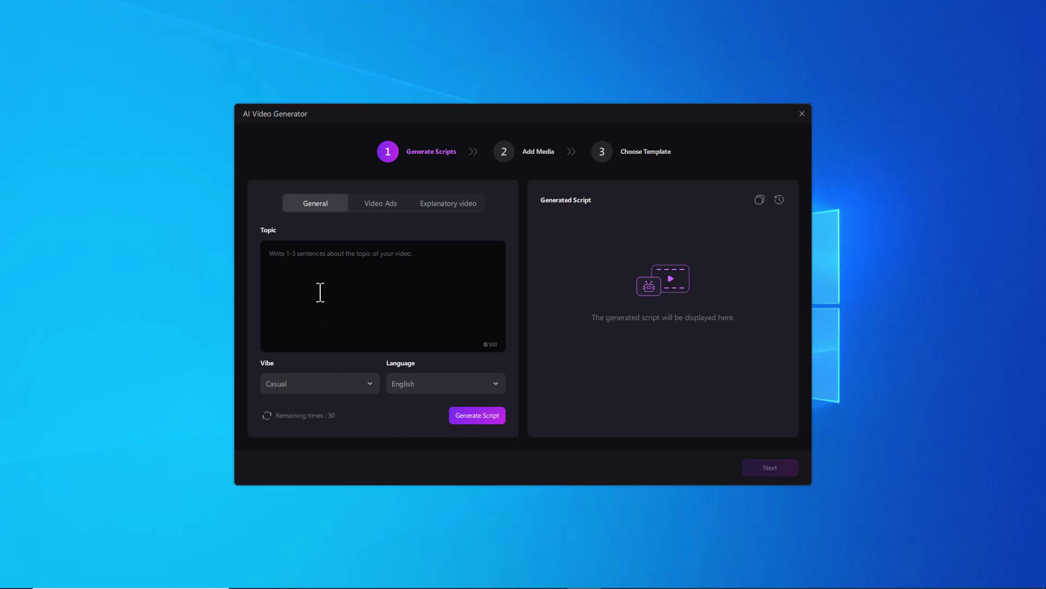
pyautogui.click(319, 262)
pyautogui.click(382, 207)
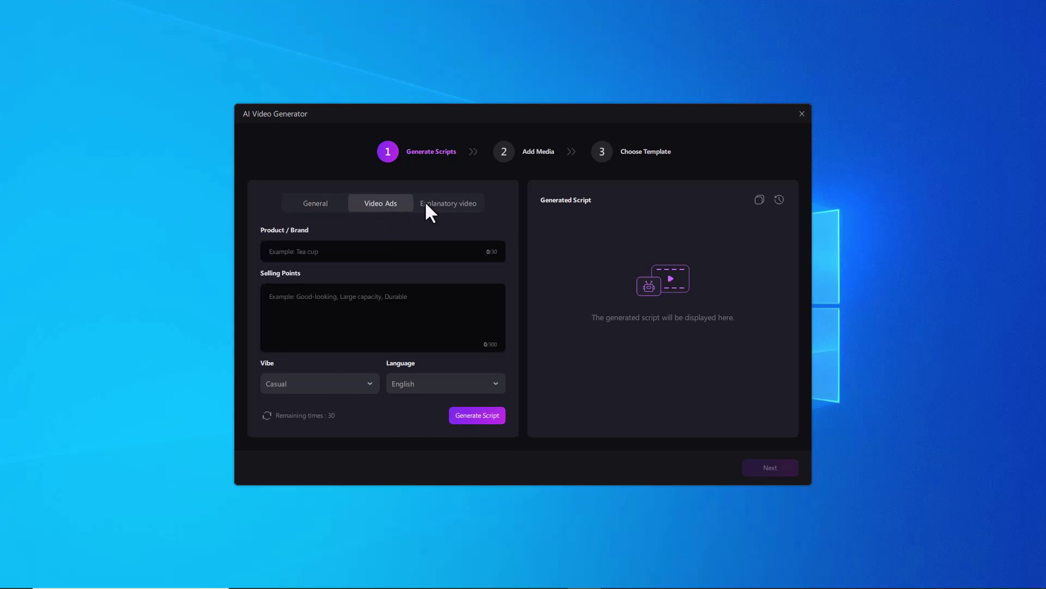
pyautogui.click(439, 207)
pyautogui.click(320, 209)
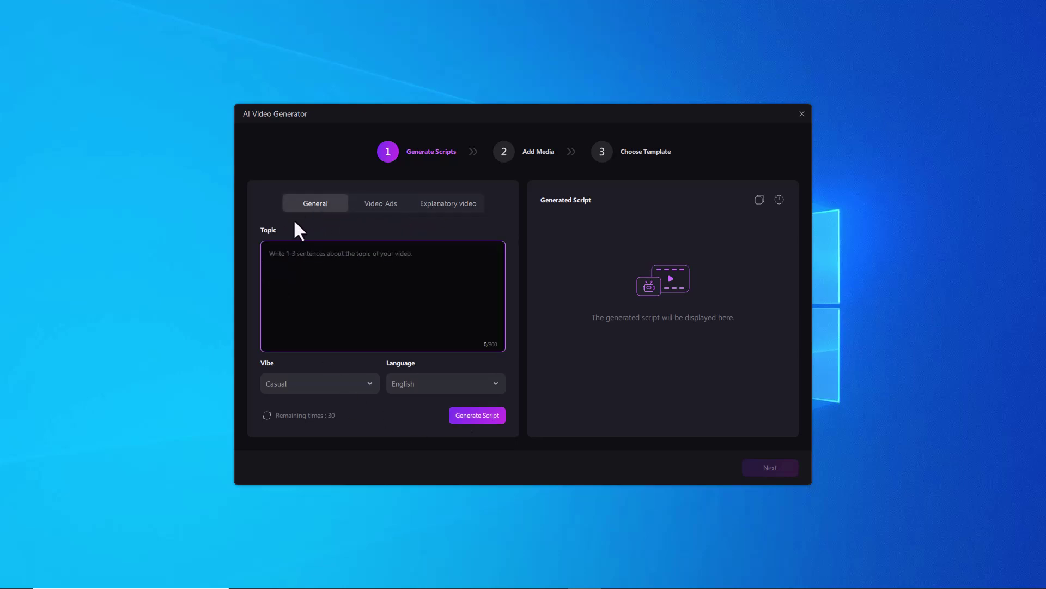
pyautogui.click(803, 114)
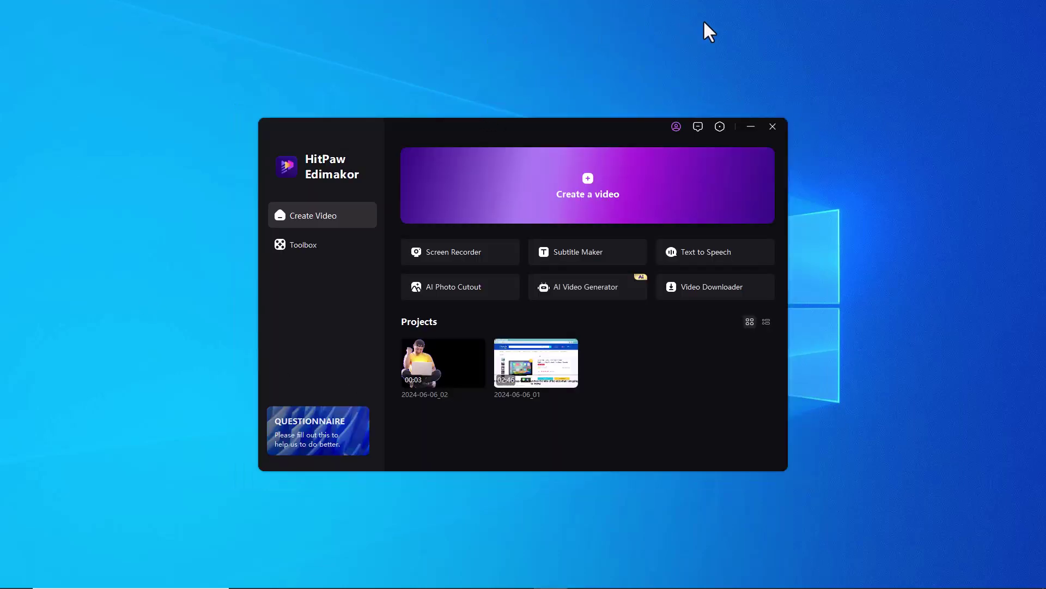
pyautogui.click(320, 246)
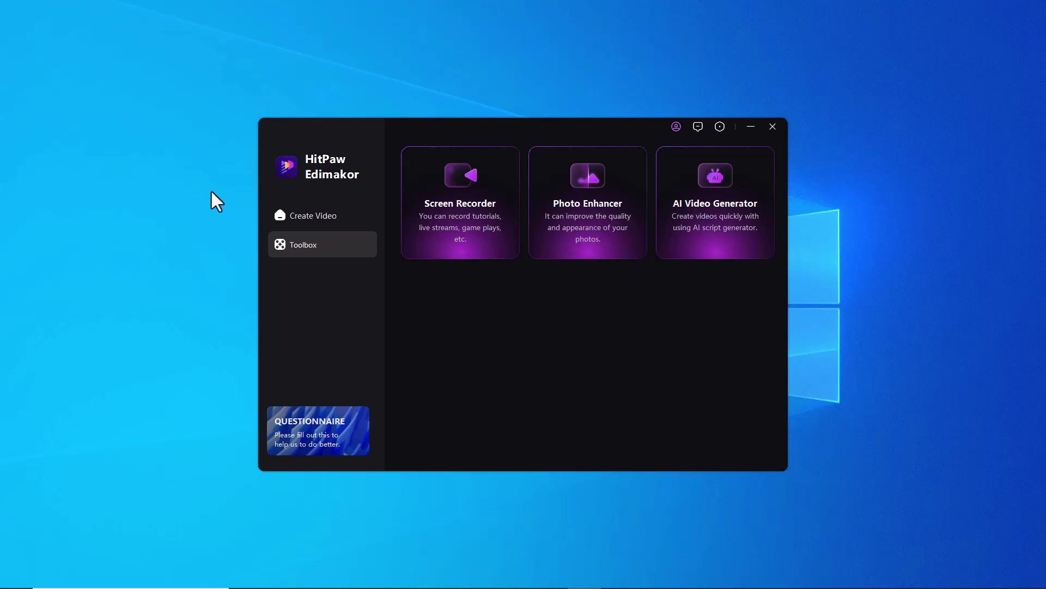
pyautogui.click(298, 218)
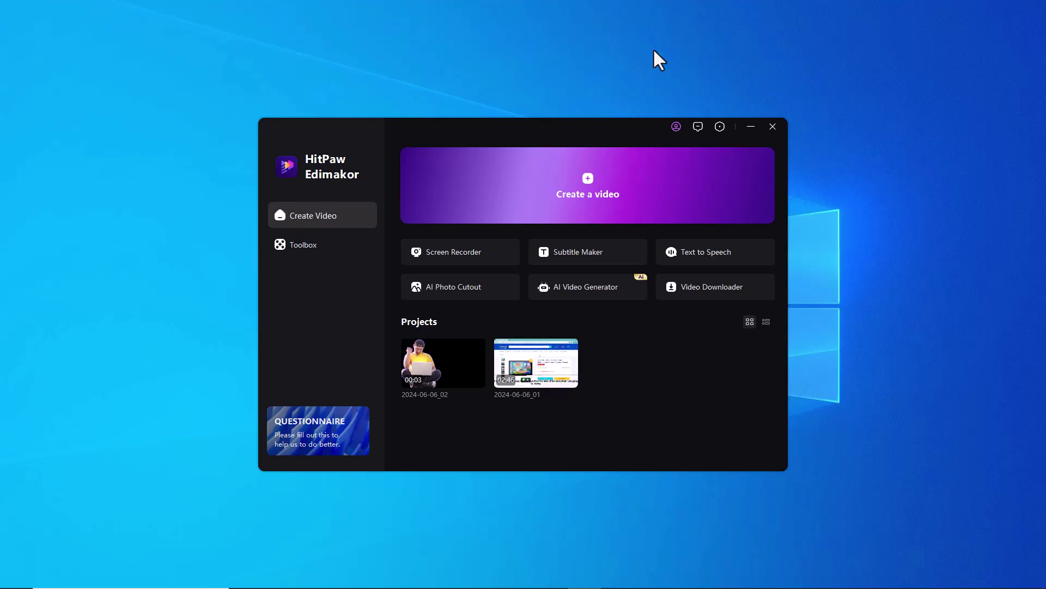